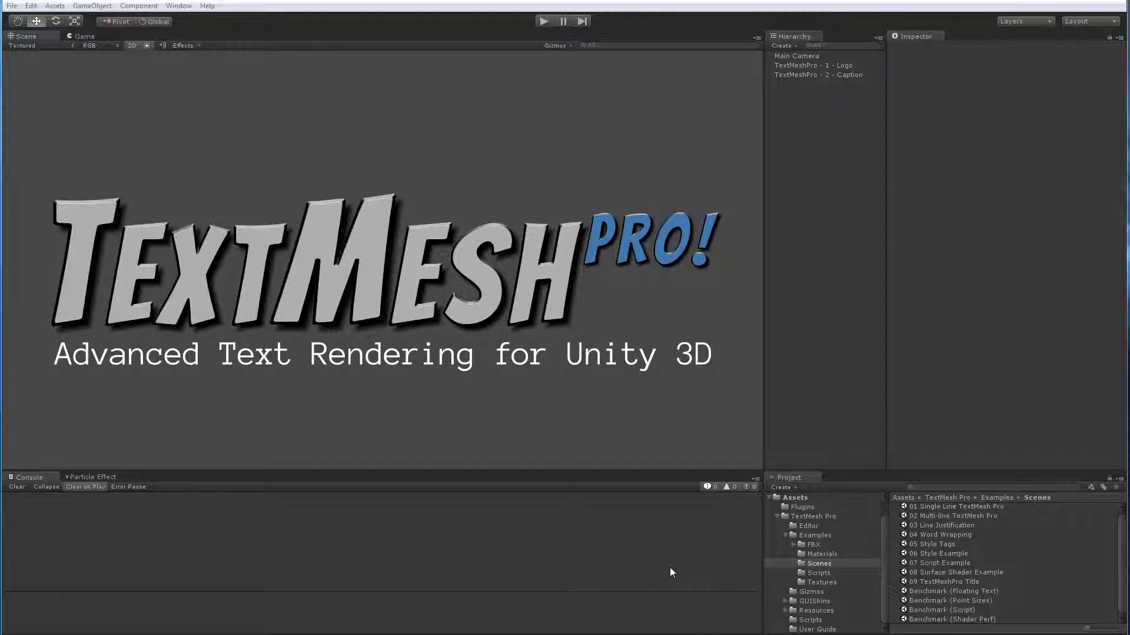
Step: Open the 08 Surface Shader Example scene from Examples > Scenes, centre it, and view it through the game camera
left_click(817, 535)
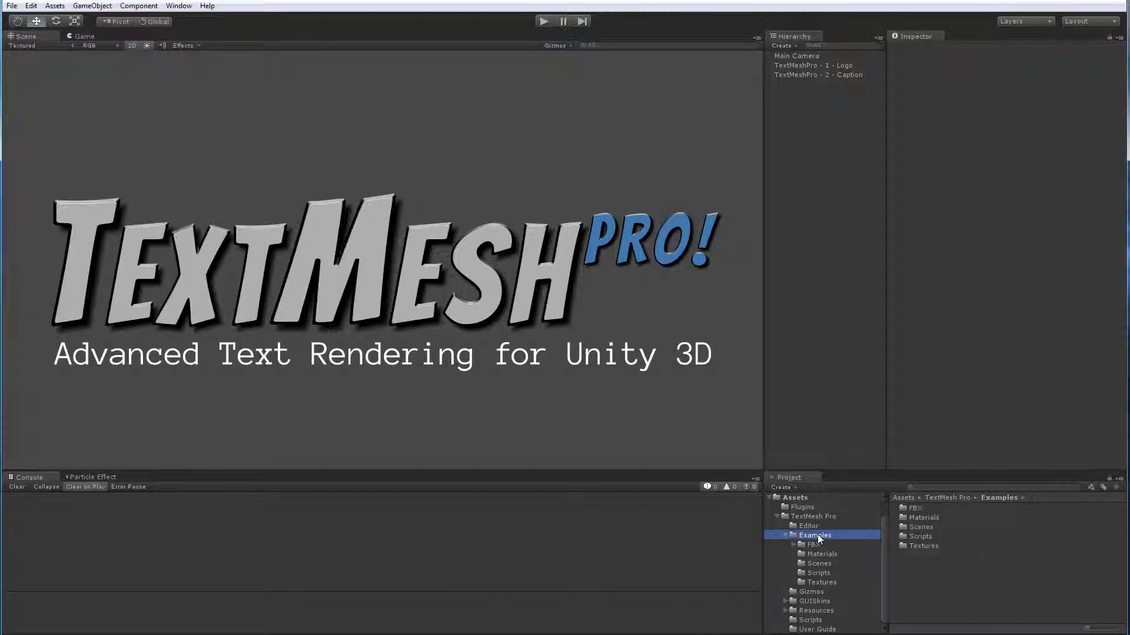
left_click(818, 563)
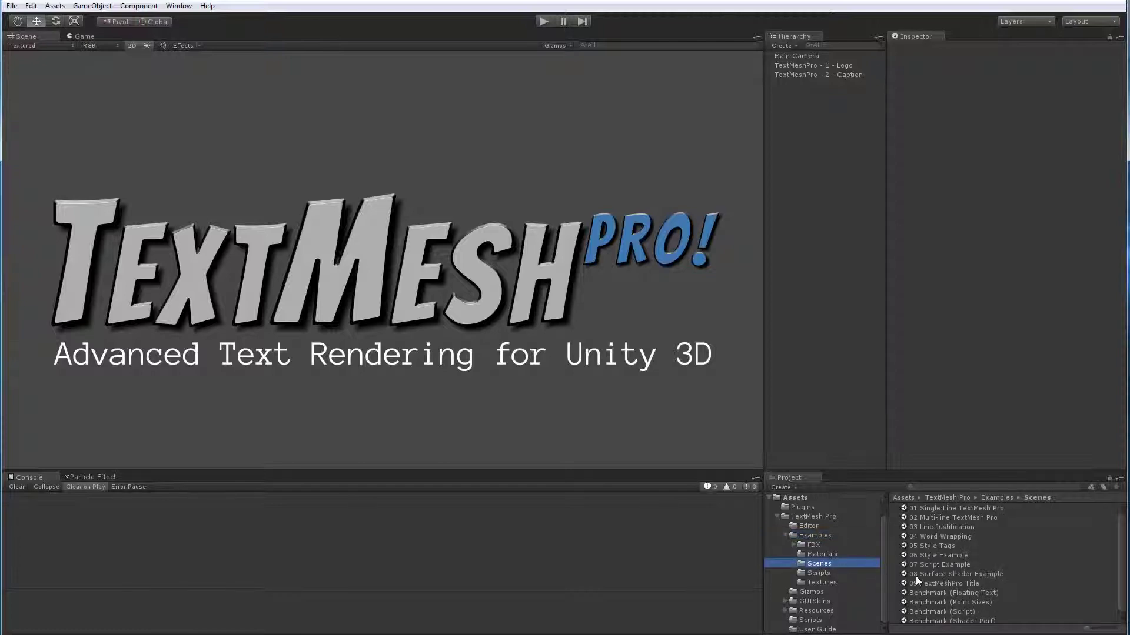
double_click(969, 574)
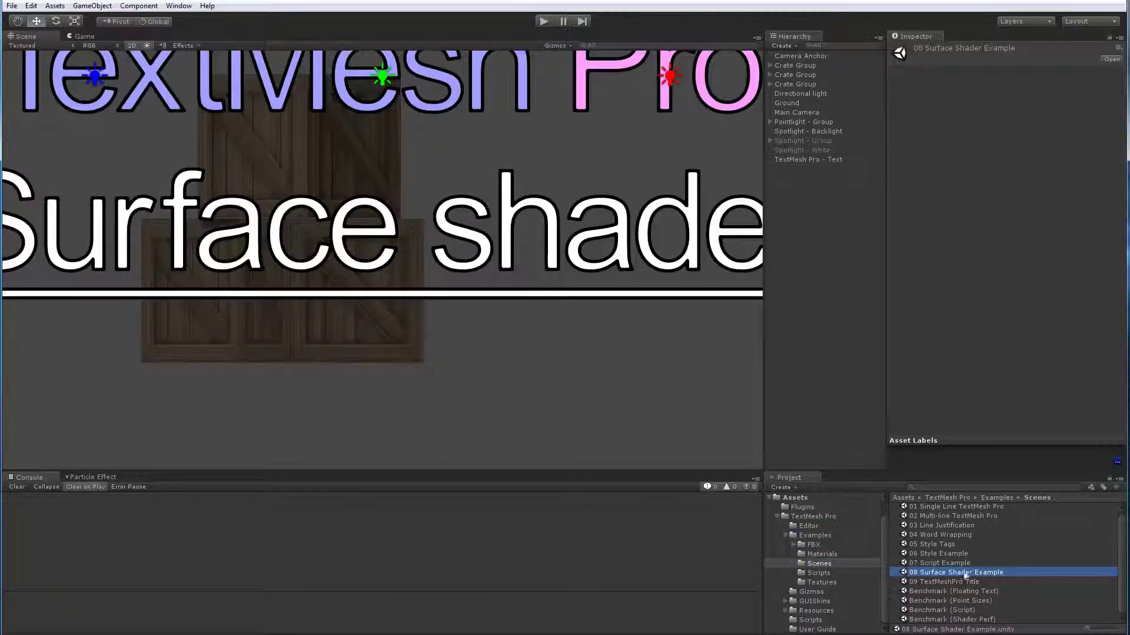
scroll(426, 206, "down", 6)
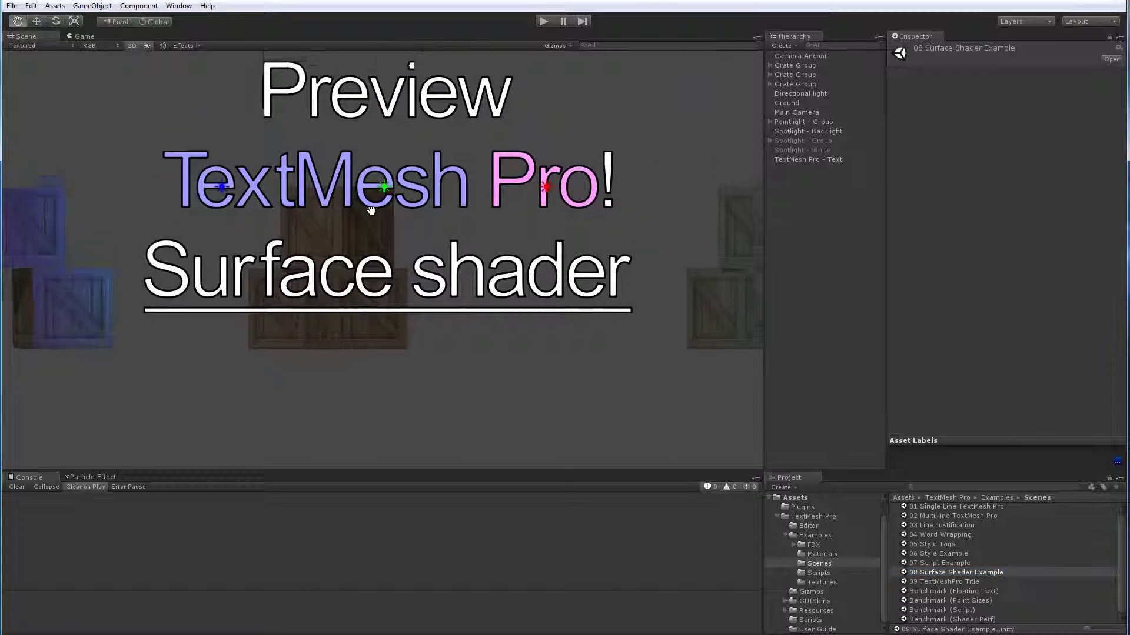
middle_click_drag(378, 228, 385, 241)
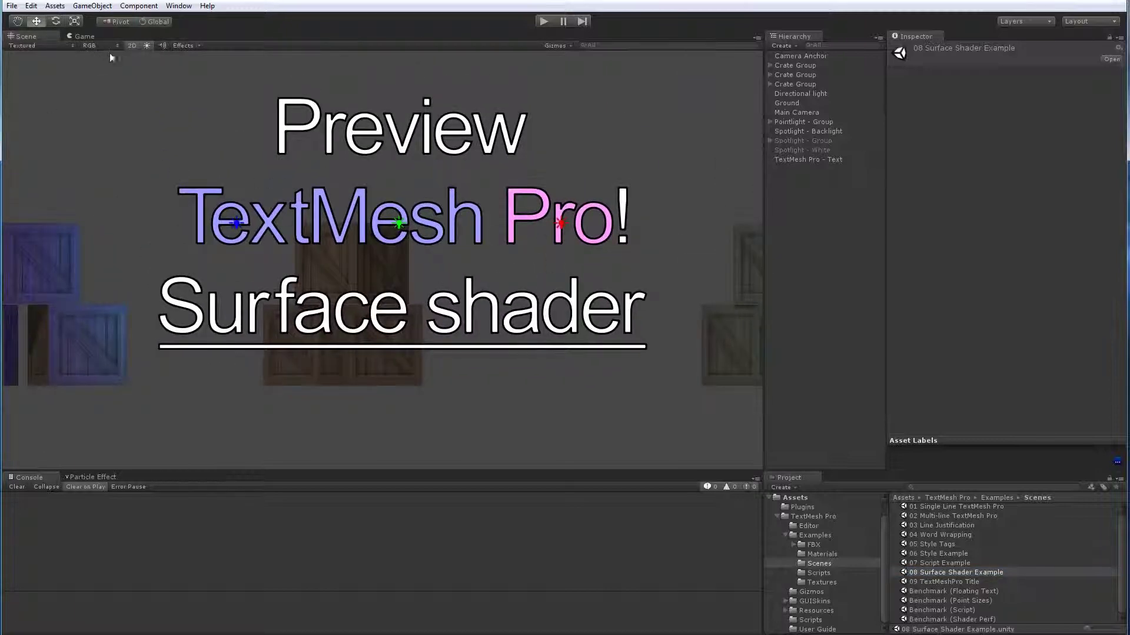
left_click(81, 38)
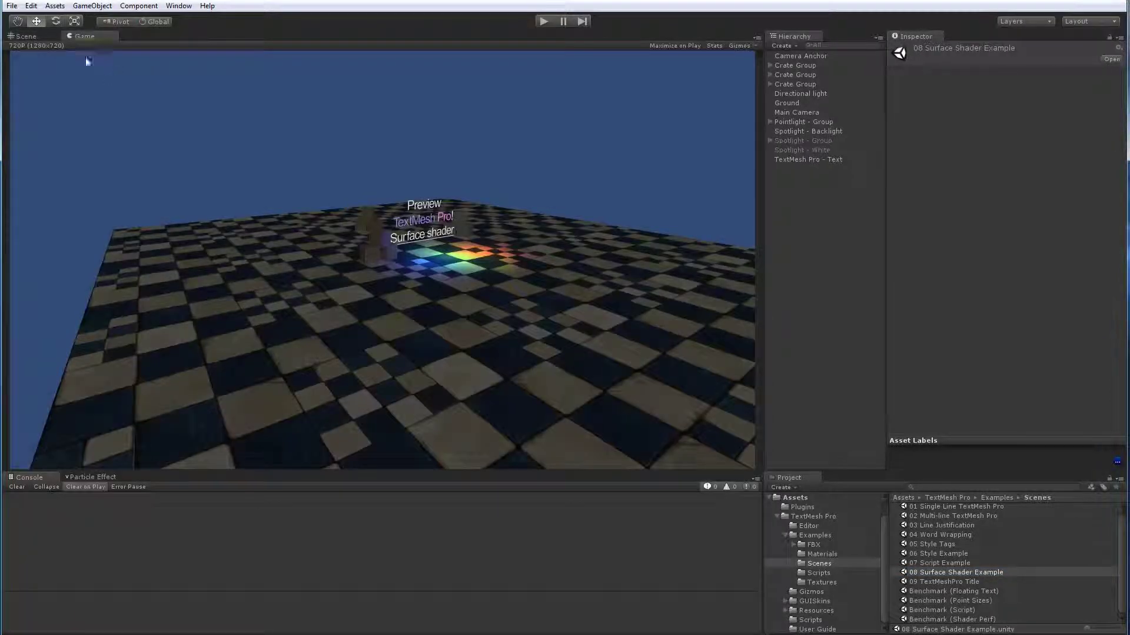
Step: Play the scene to watch the coloured lights animate, then return to the Scene view
left_click(546, 21)
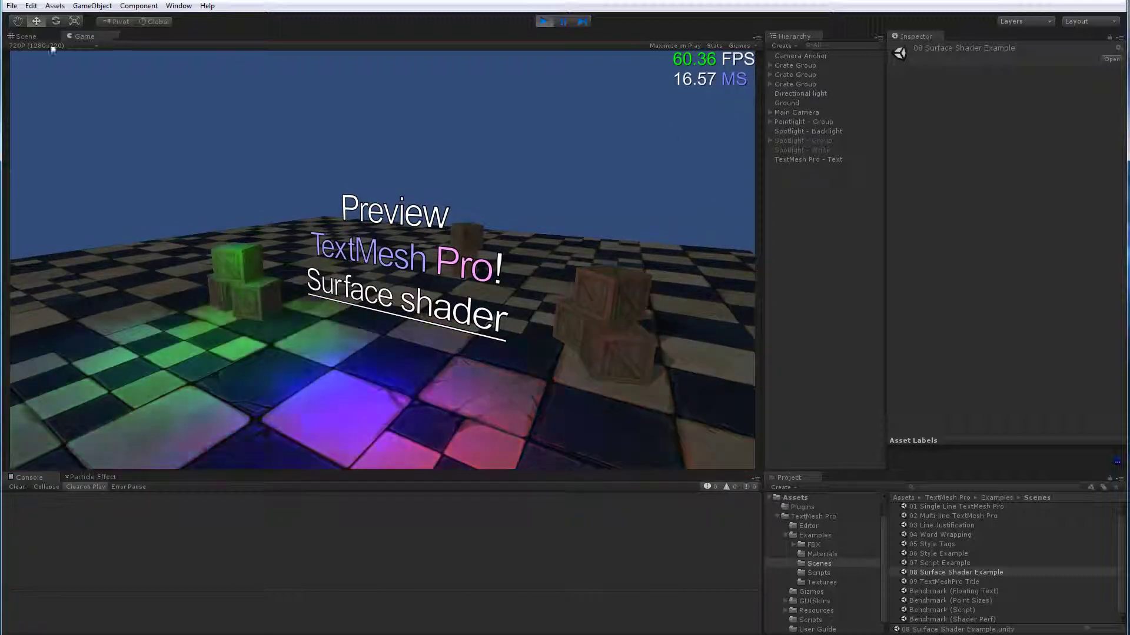
left_click(24, 36)
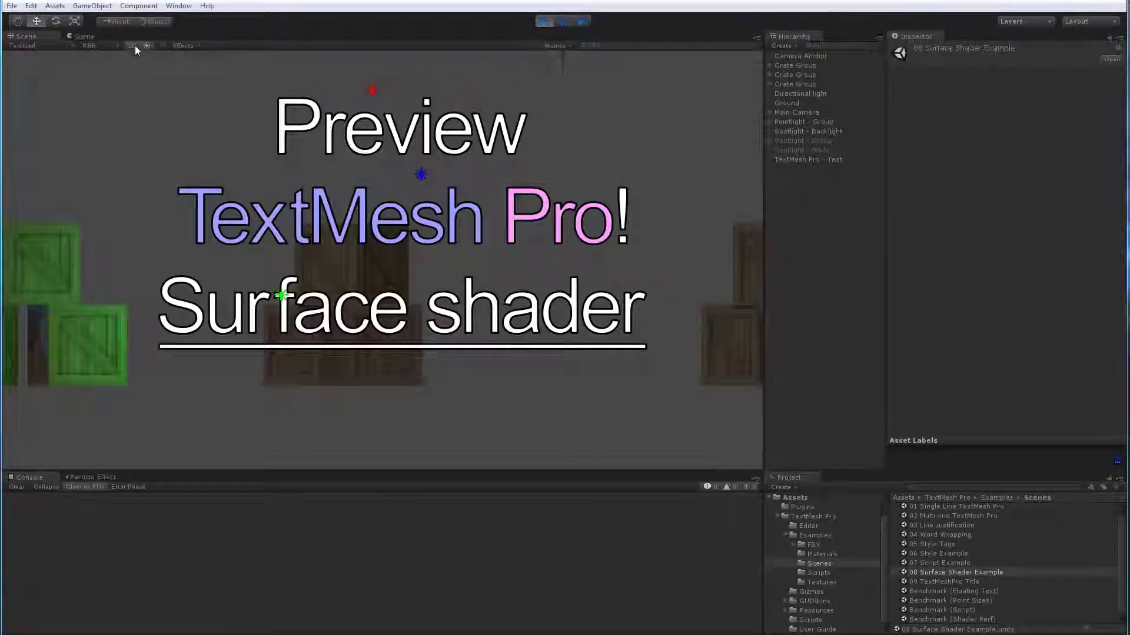
Step: Zoom out and inspect the Pointlight - Group, Spotlight - Backlight and Directional light settings
scroll(443, 95, "down", 10)
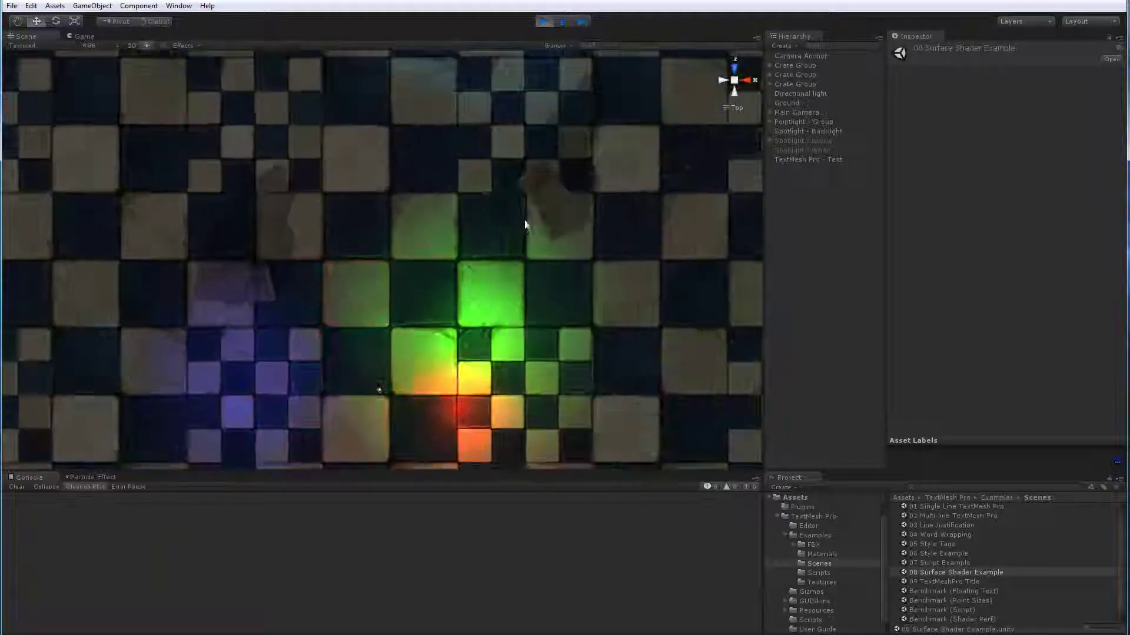
scroll(522, 235, "down", 4)
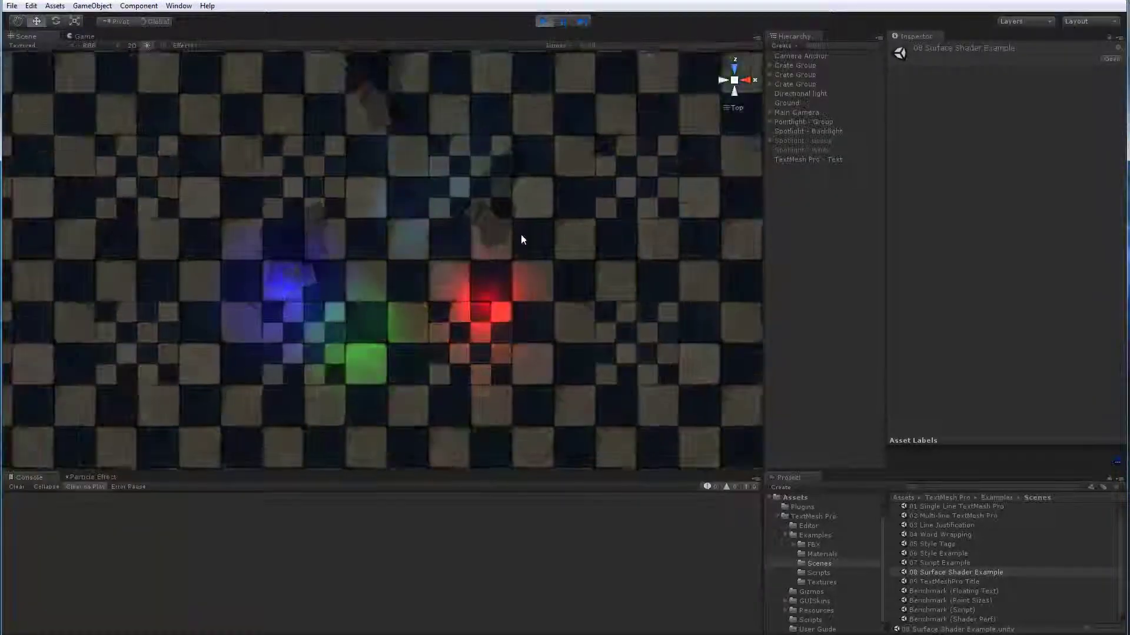
left_click(801, 122)
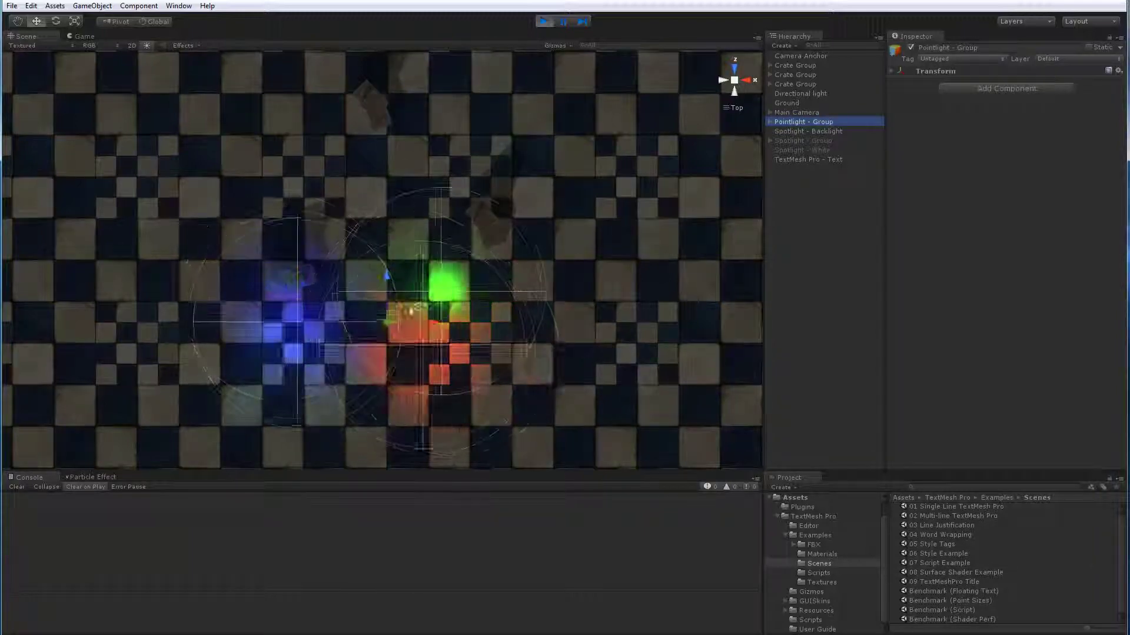
left_click(812, 131)
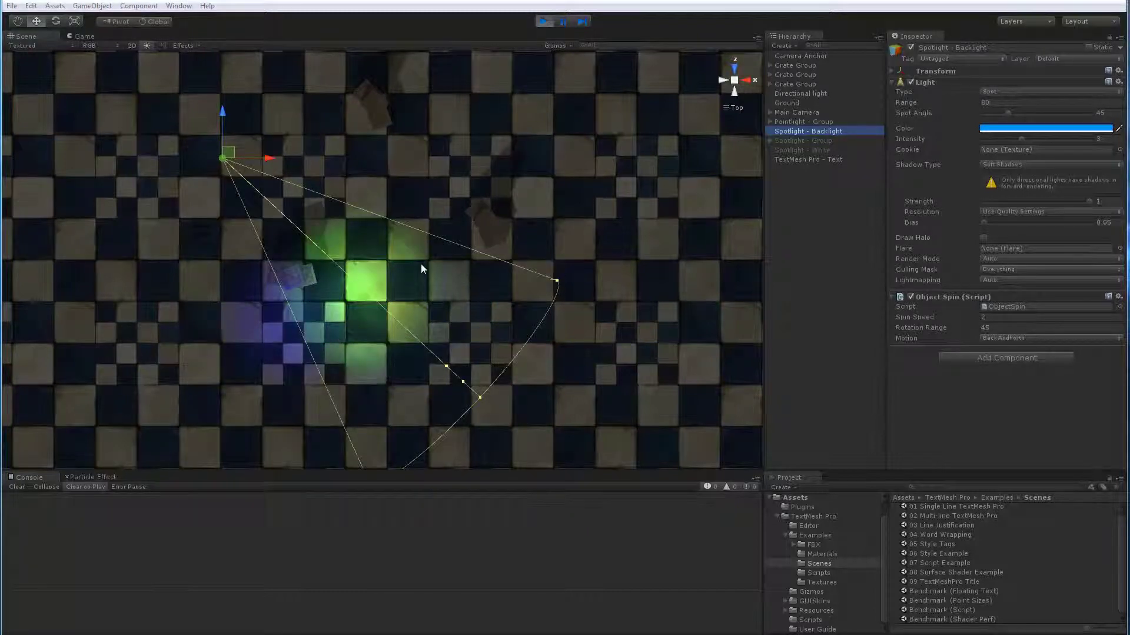
left_click(483, 36)
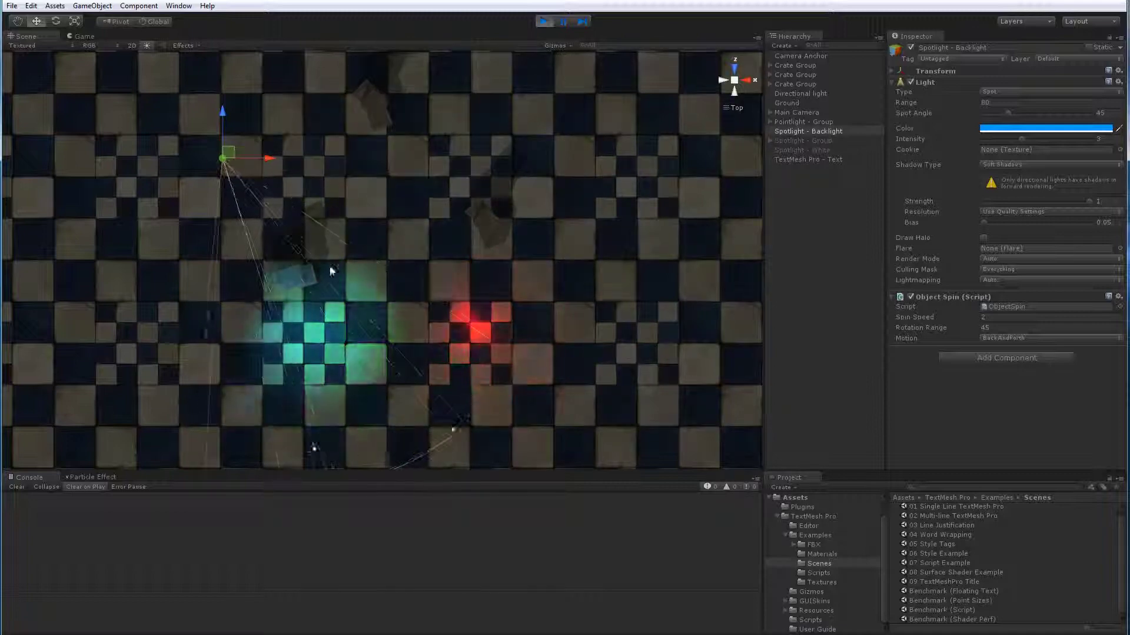
left_click(800, 93)
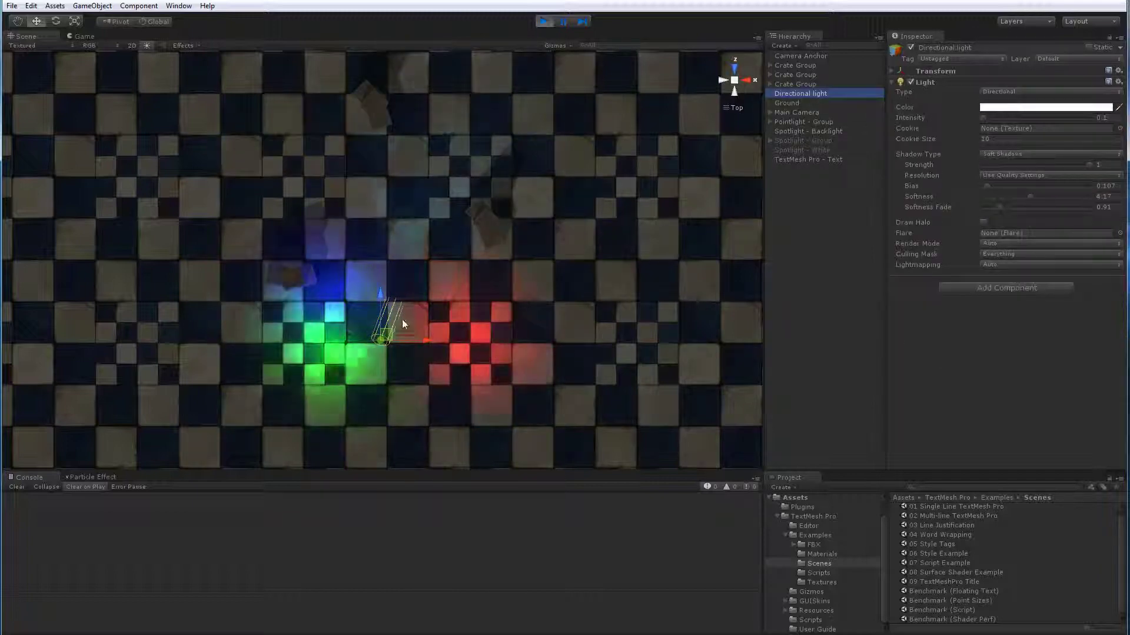
Step: Select TextMesh Pro - Text to show its ARIAL SDF Surface material, viewing the text from a low angle
left_click(81, 36)
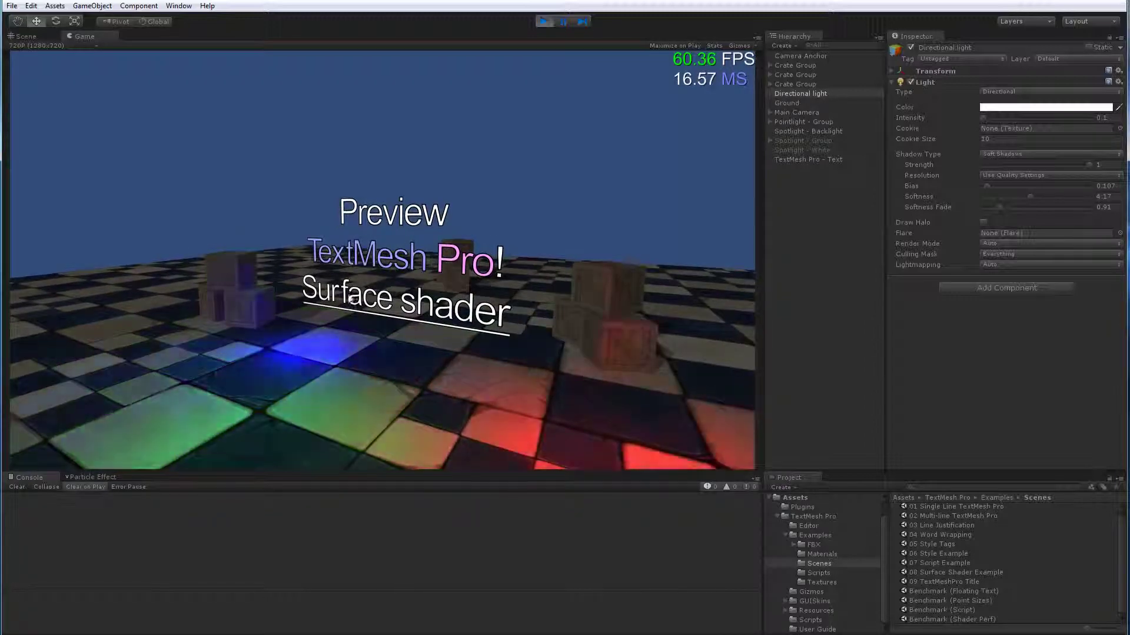
left_click(778, 160)
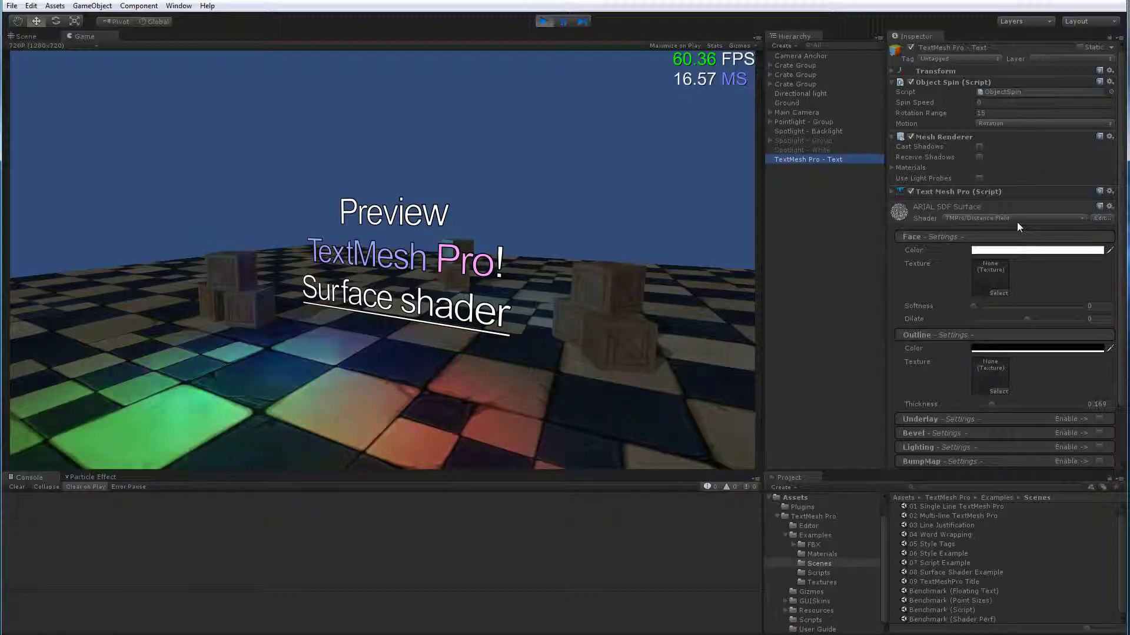
left_click_drag(291, 344, 471, 342)
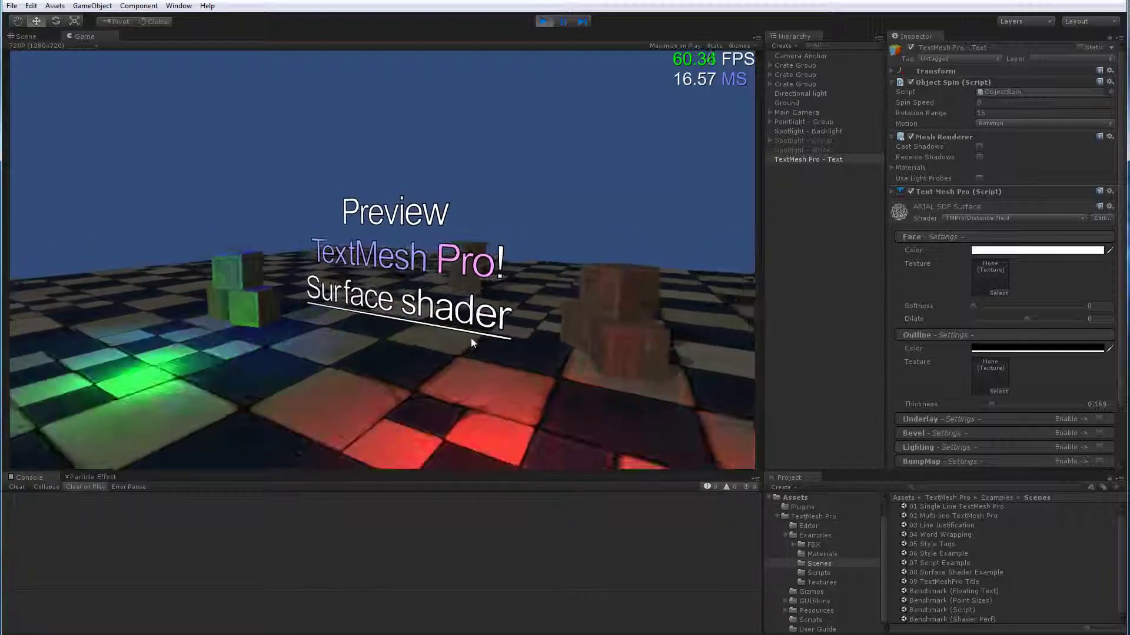
Step: Set the text material's shader to TMPro > Distance Field (Surface)
left_click(969, 219)
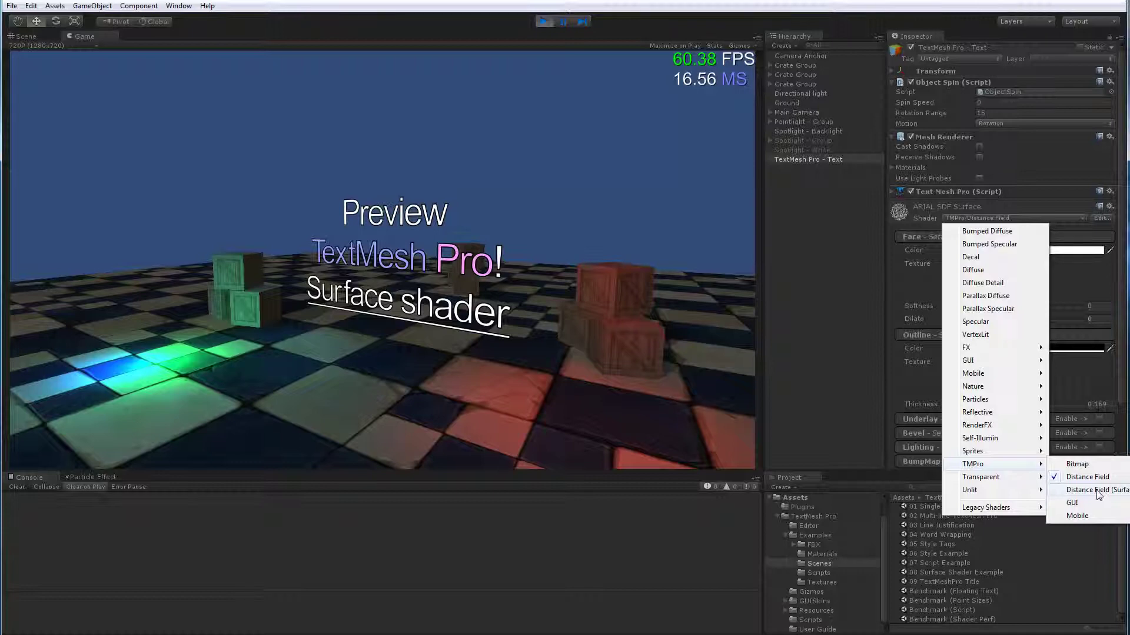
left_click(1098, 492)
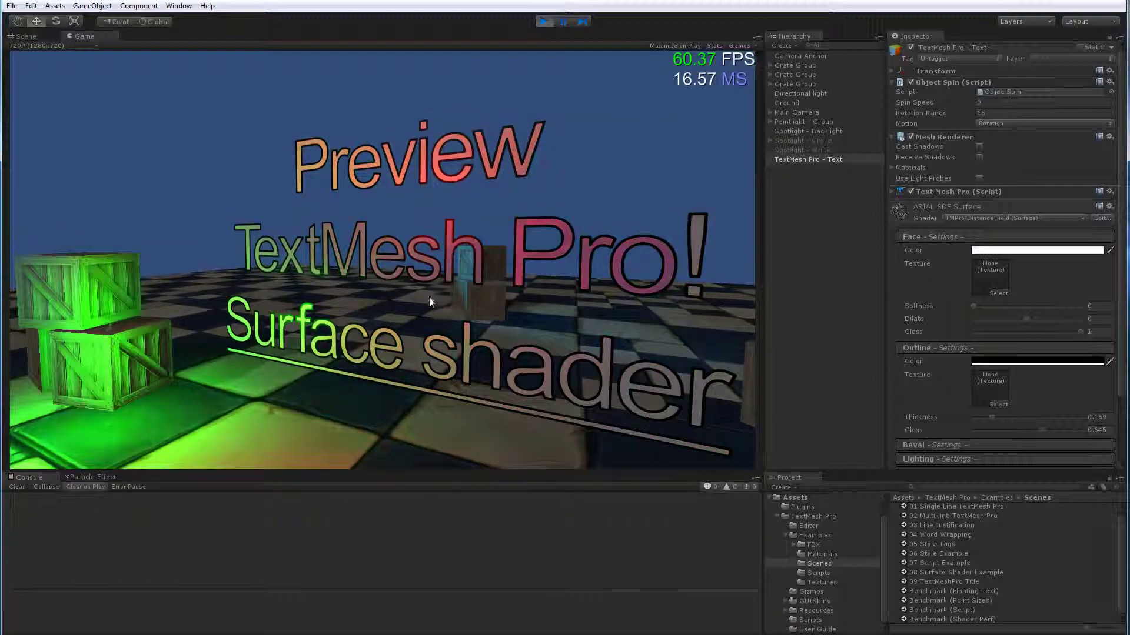
scroll(459, 291, "up", 5)
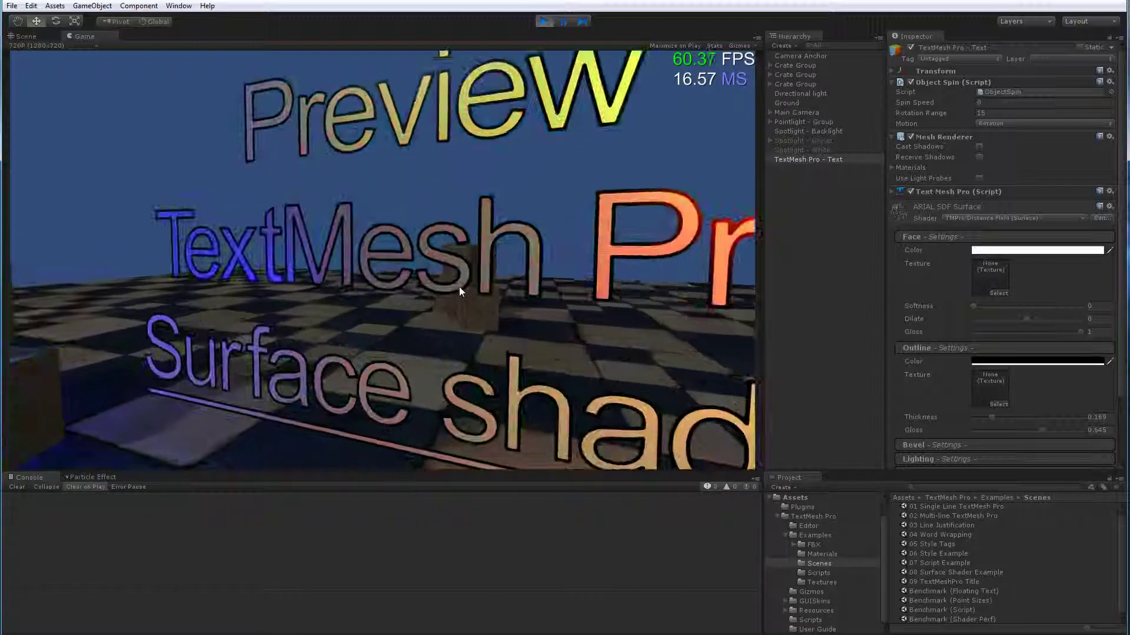
scroll(358, 319, "down", 5)
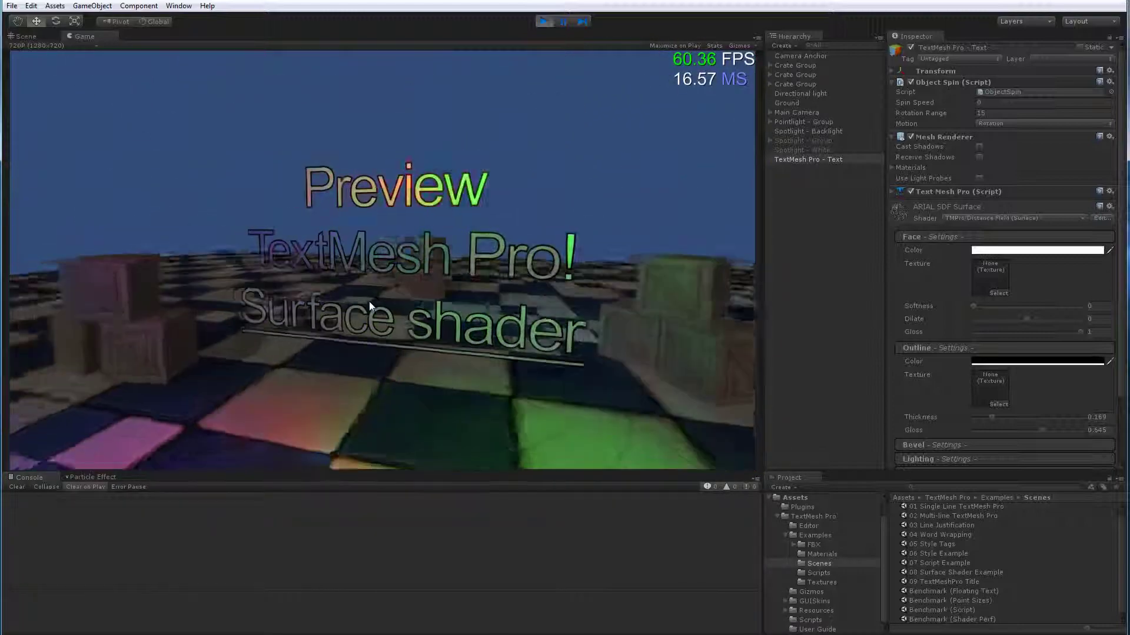
scroll(369, 302, "up", 5)
scroll(355, 312, "down", 3)
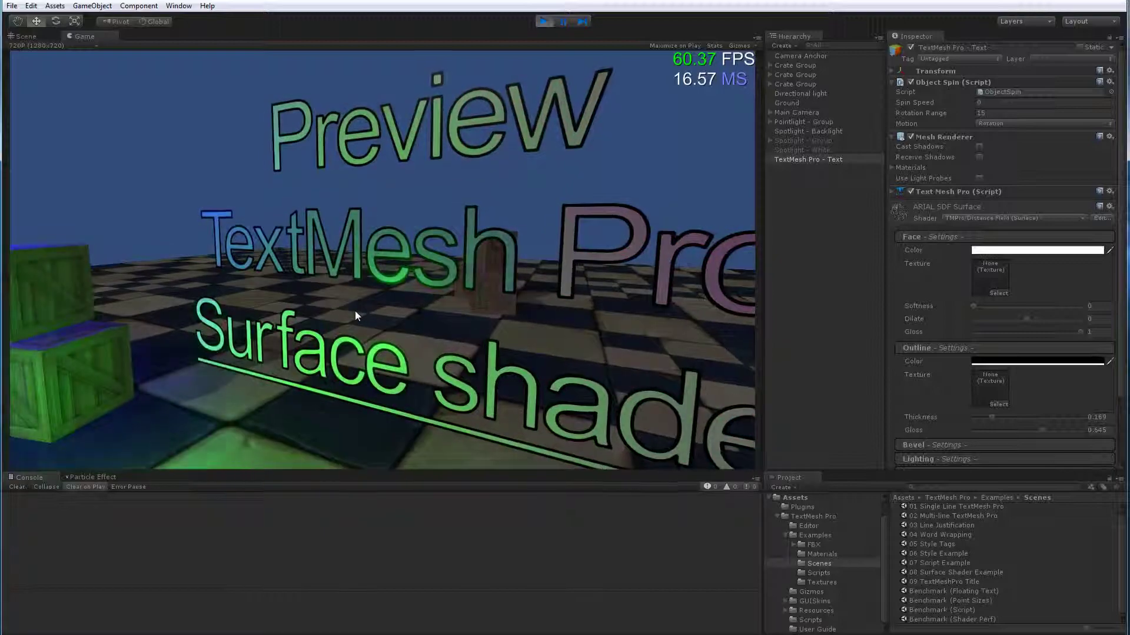
scroll(354, 316, "down", 3)
scroll(339, 315, "down", 2)
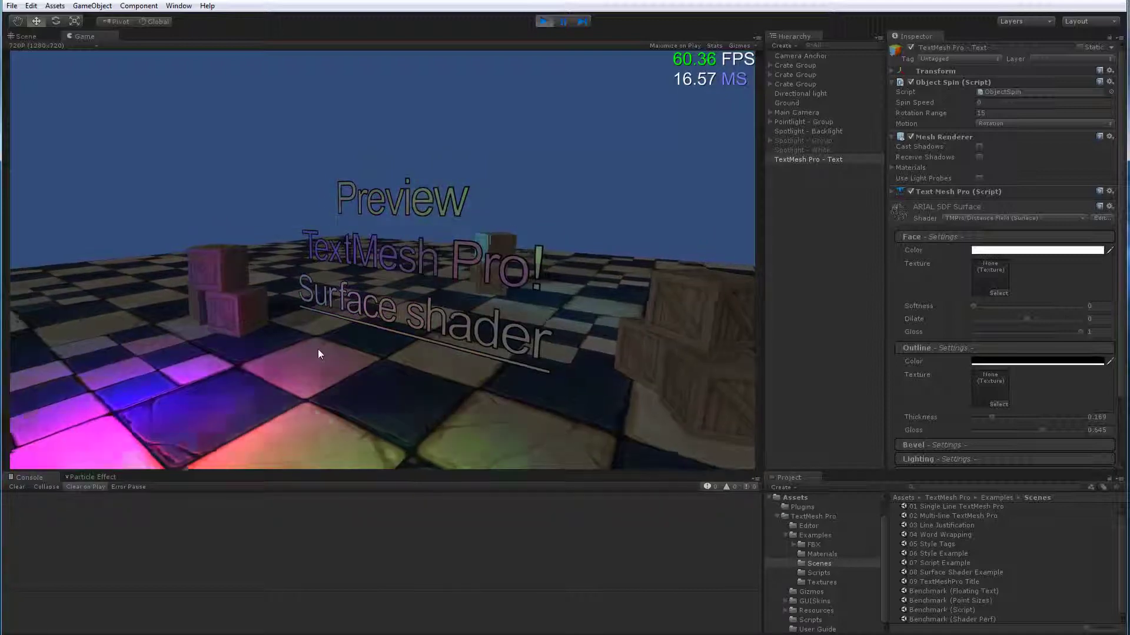
scroll(317, 348, "up", 3)
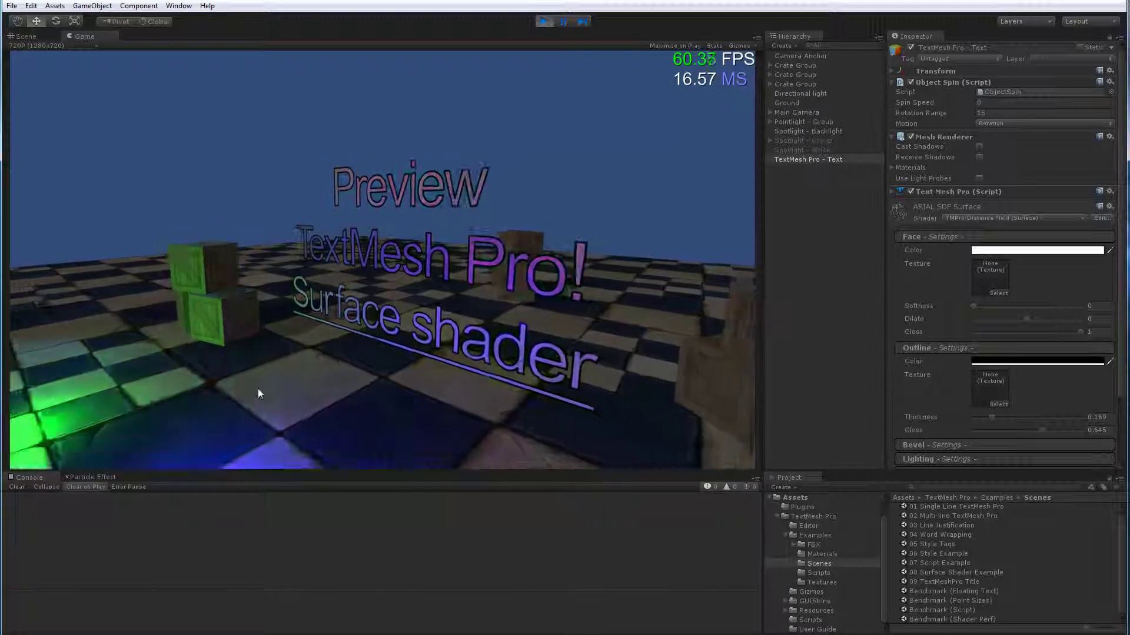
scroll(327, 339, "down", 2)
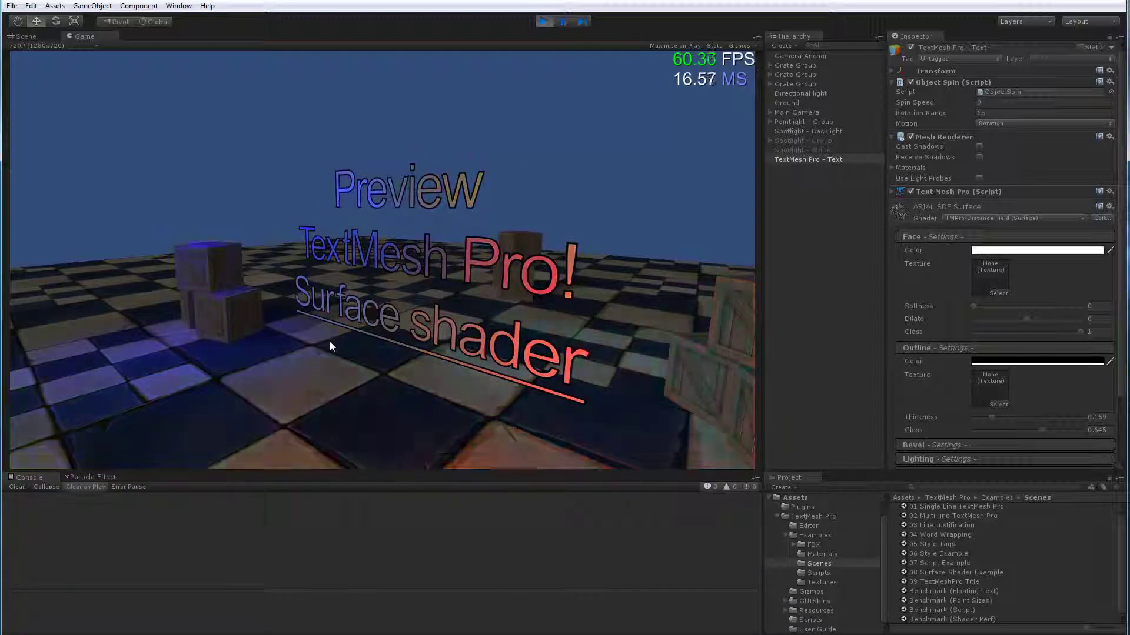
right_click_drag(275, 397, 348, 386)
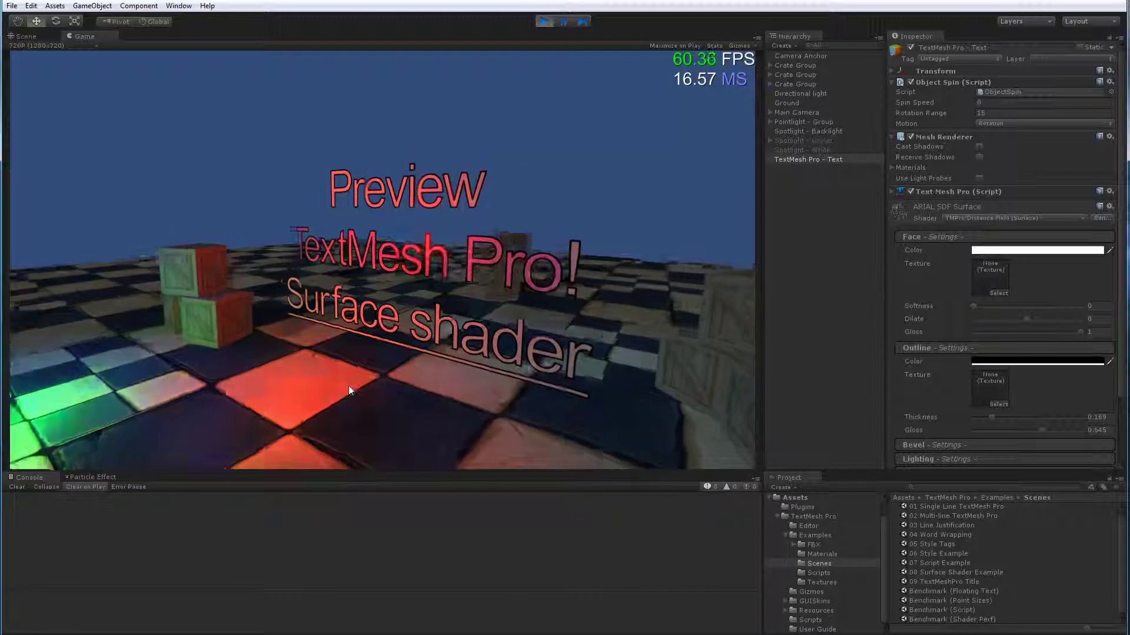
right_click_drag(354, 339, 360, 380)
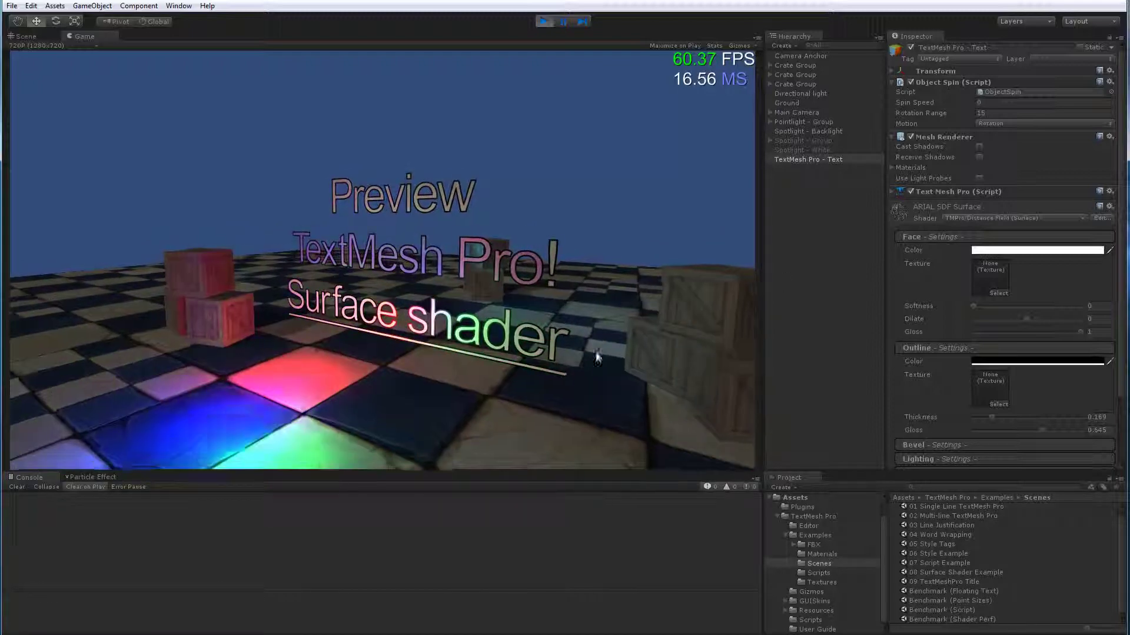
scroll(997, 262, "down", 3)
scroll(997, 261, "down", 1)
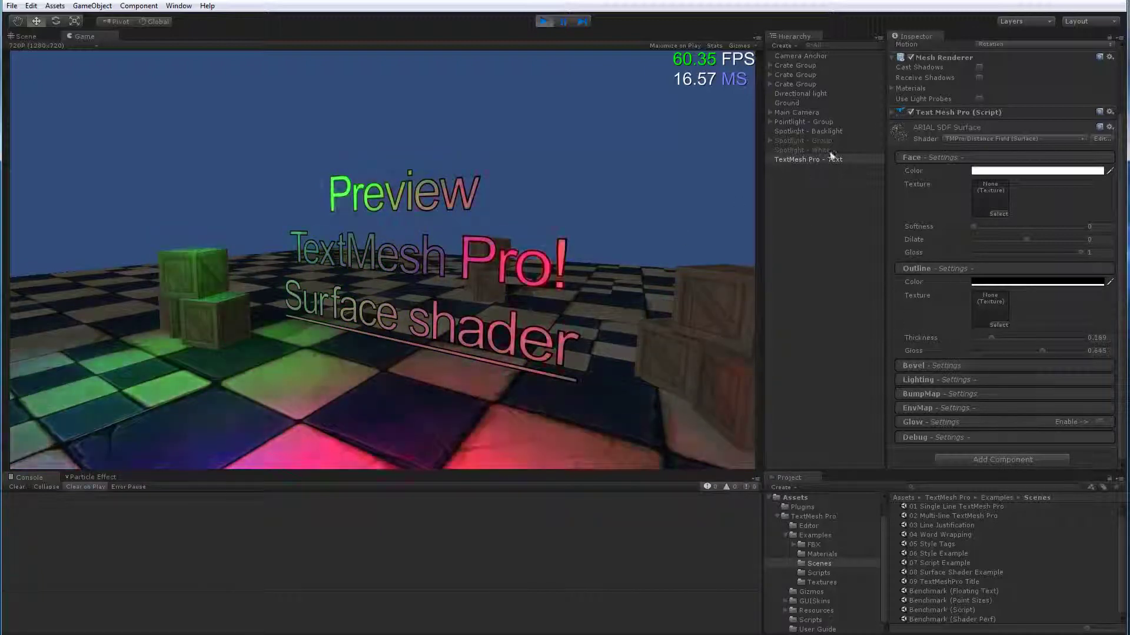
left_click(979, 67)
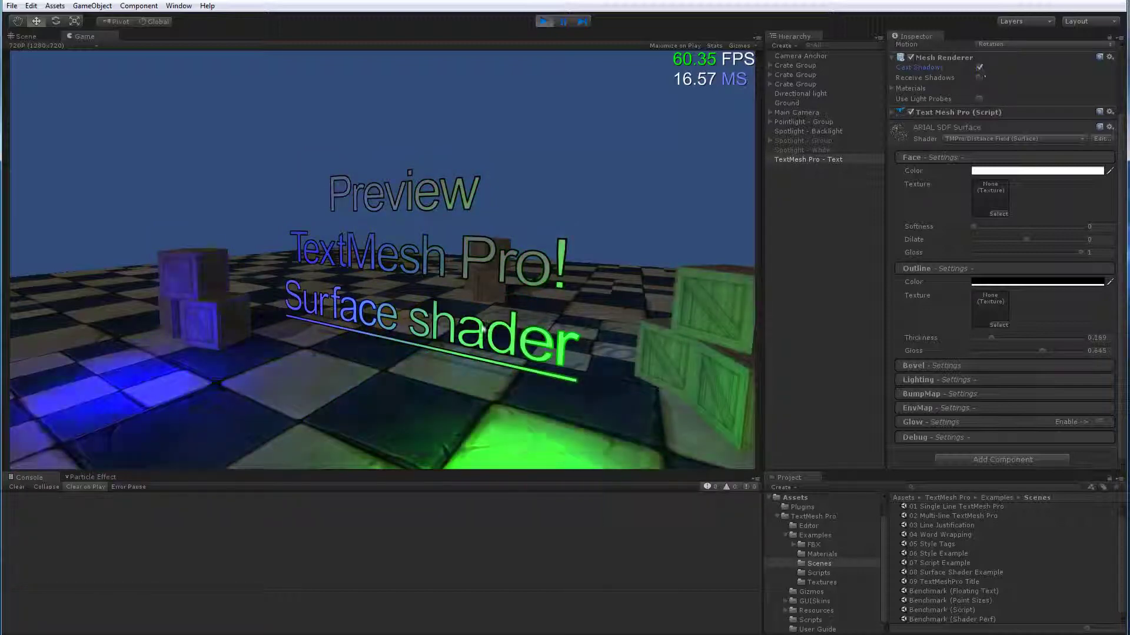
left_click_drag(330, 348, 385, 359)
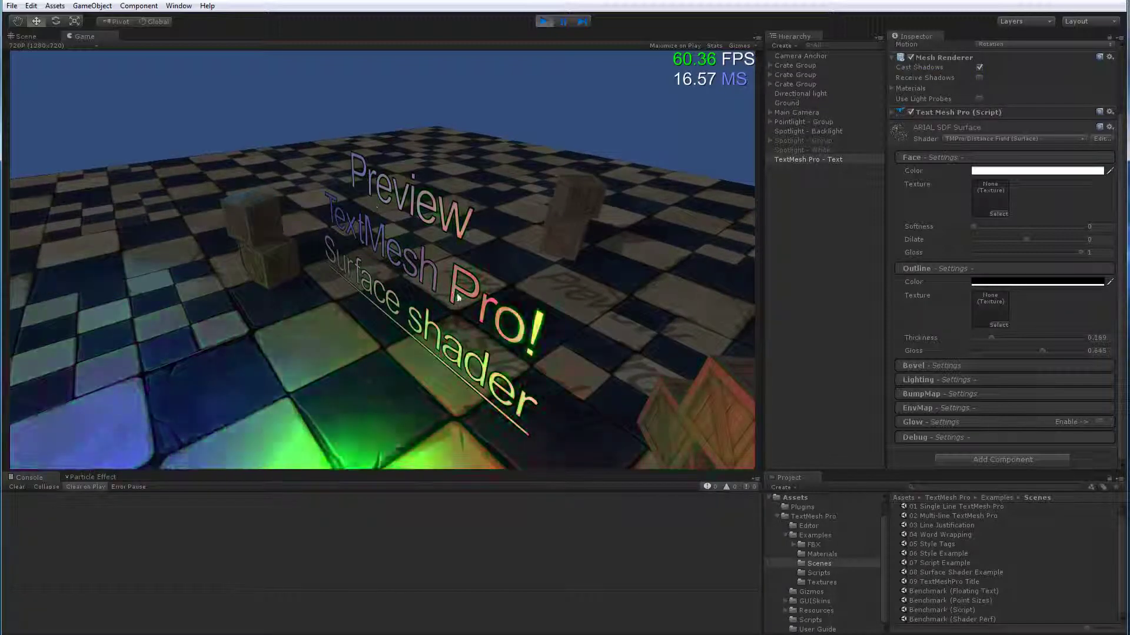
left_click_drag(531, 361, 373, 359)
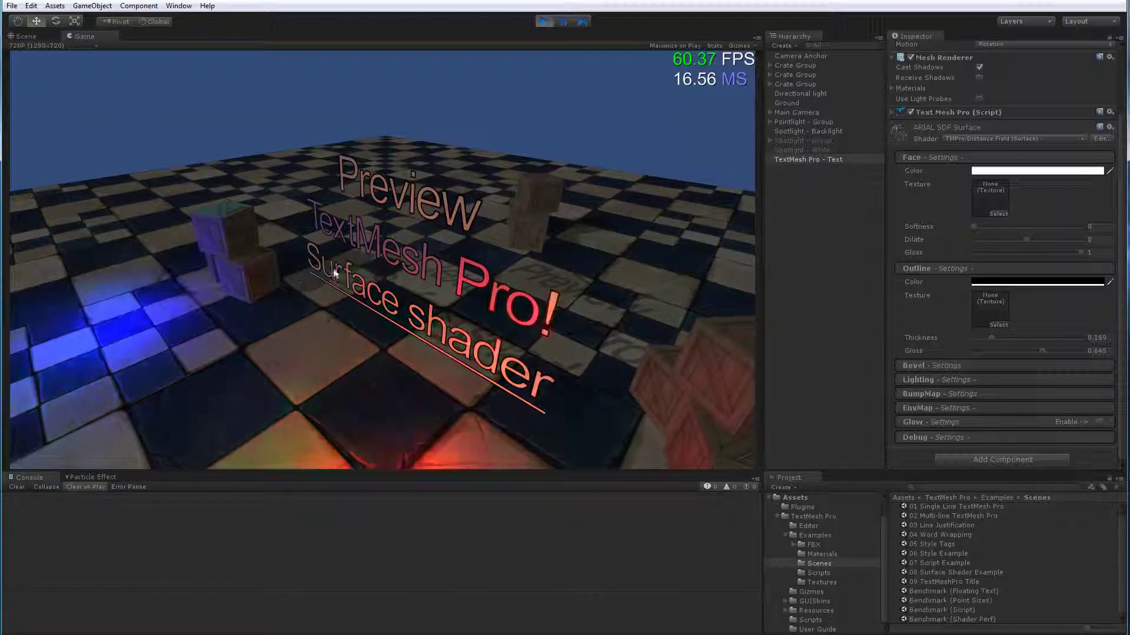
left_click_drag(212, 334, 208, 307)
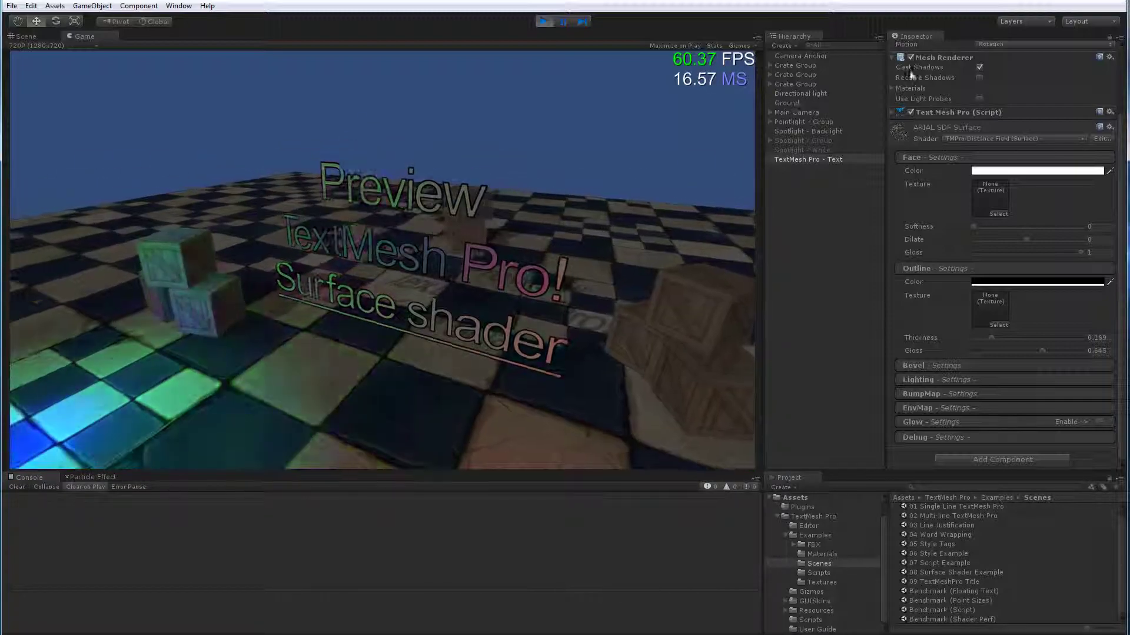
left_click(979, 67)
left_click(979, 67)
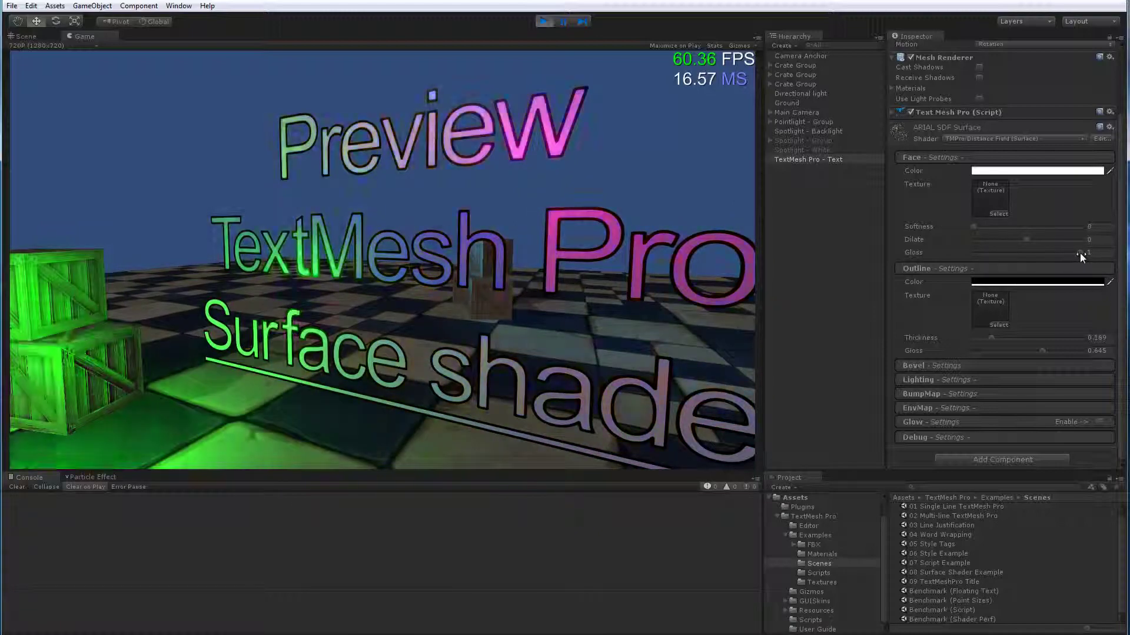
Step: Vary the Face Gloss and Outline Gloss sliders, leaving both at 1
left_click_drag(1081, 253, 1055, 253)
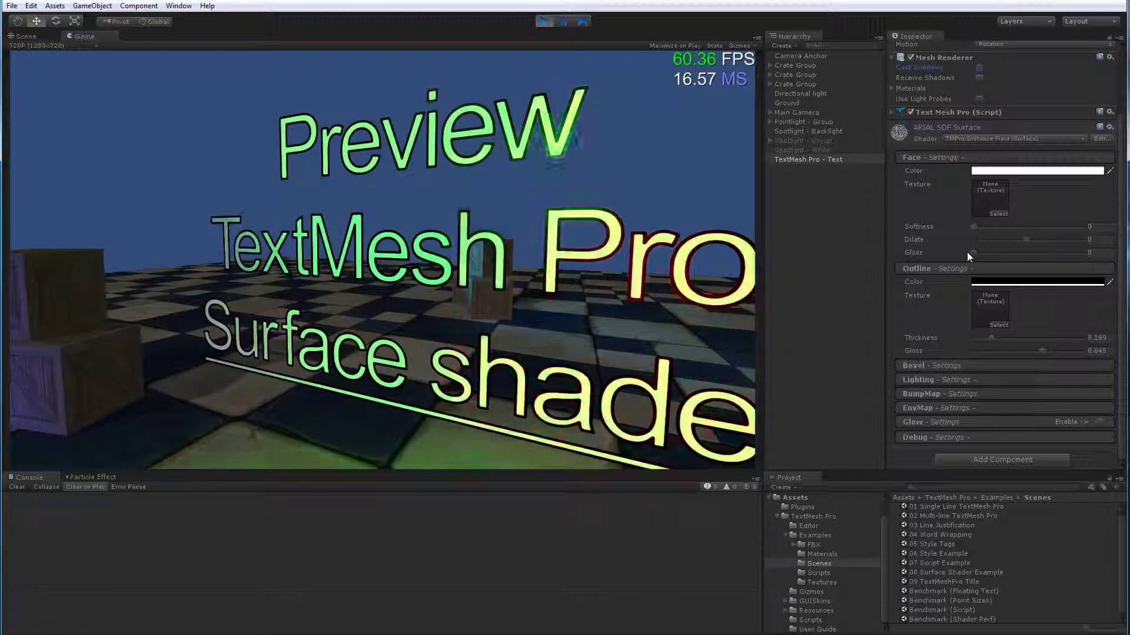
left_click_drag(967, 252, 996, 257)
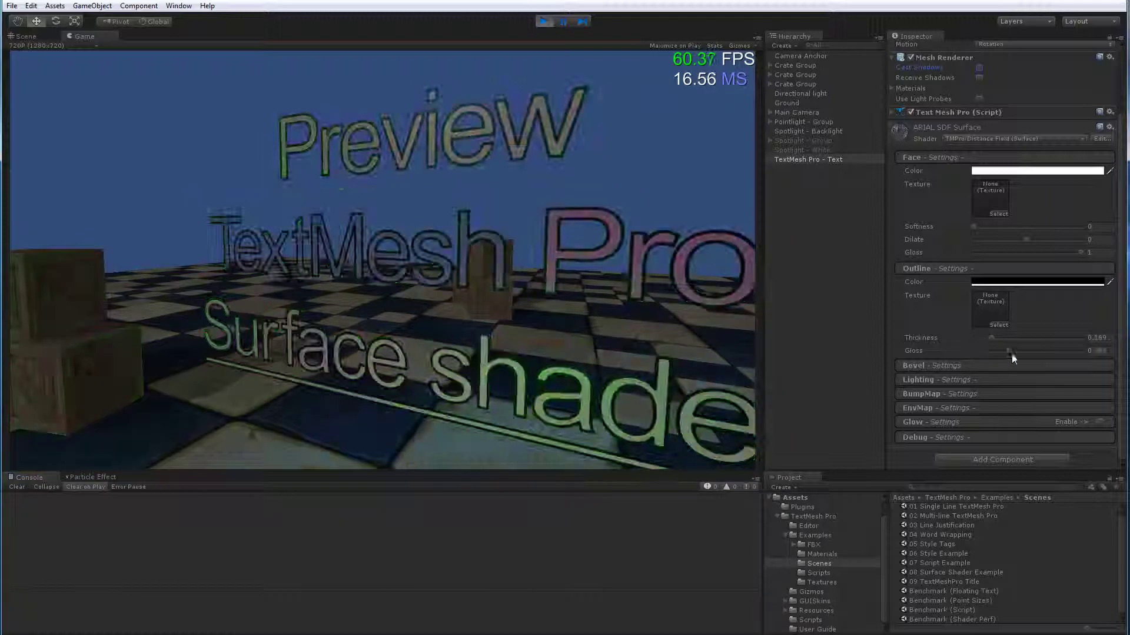
left_click_drag(974, 352, 1076, 355)
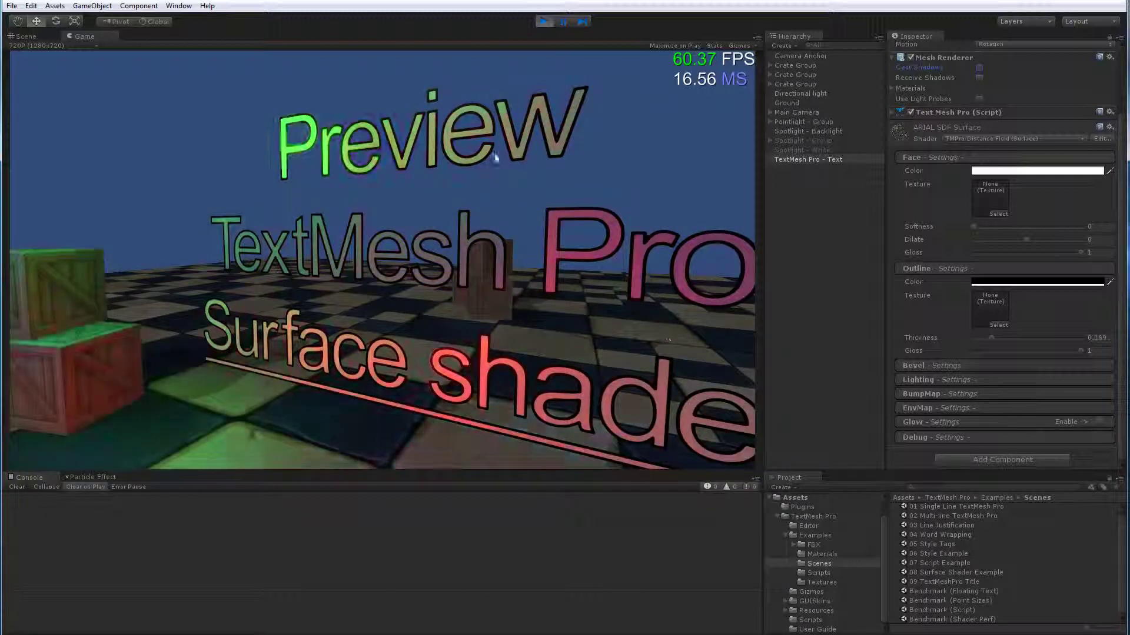
Step: Set the Bevel Amount to 1, then expand the BumpMap section below Lighting
left_click(920, 365)
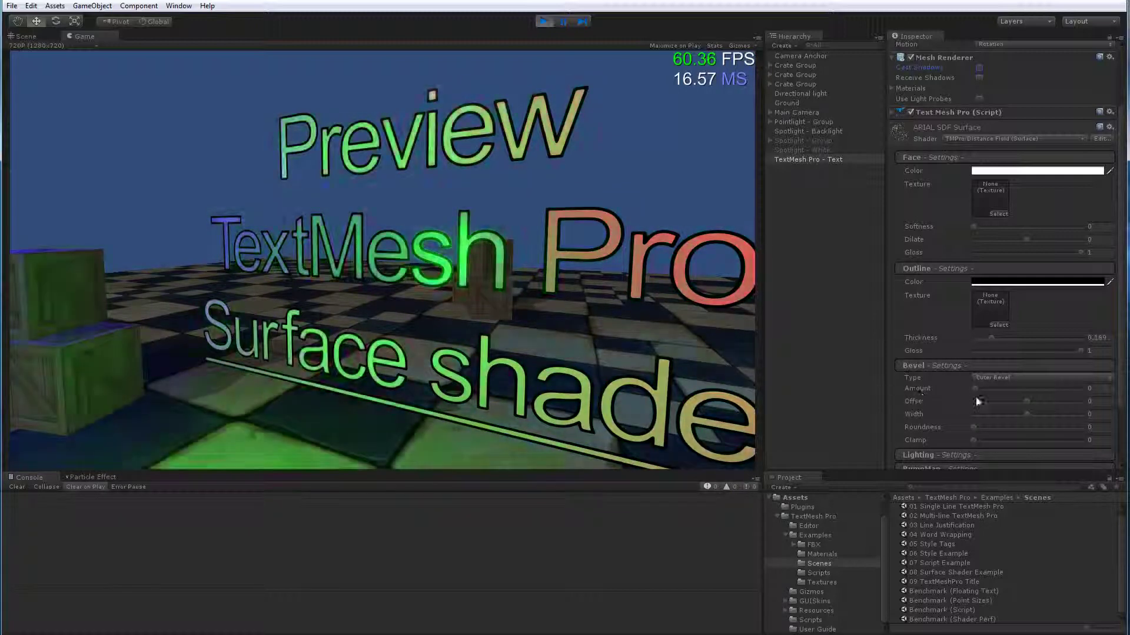
left_click_drag(973, 389, 1057, 394)
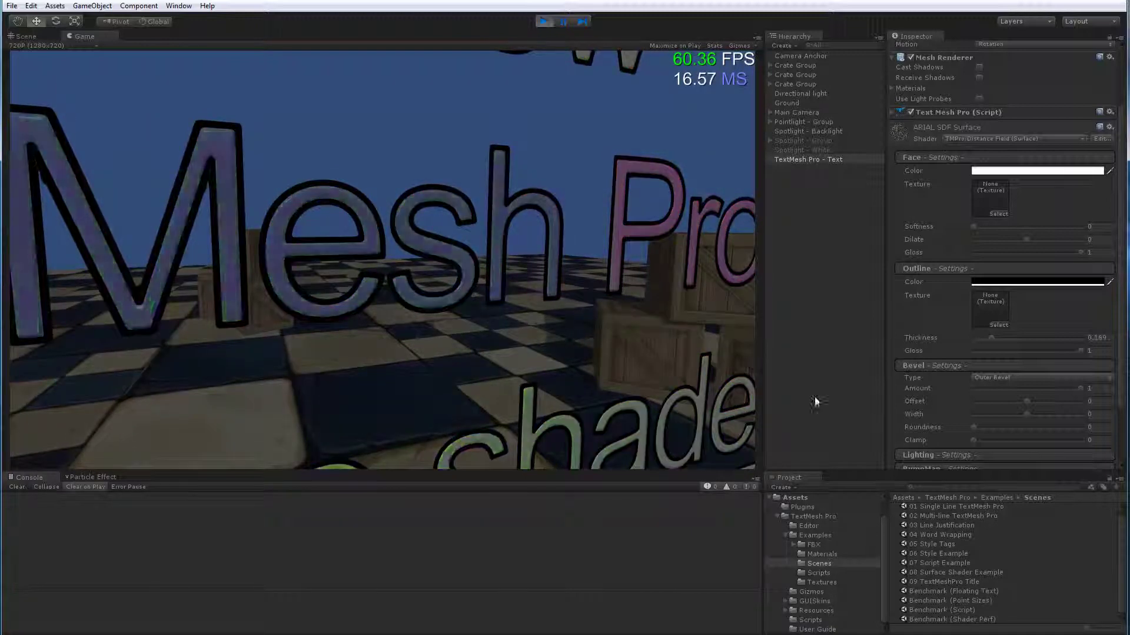
scroll(1006, 412, "down", 3)
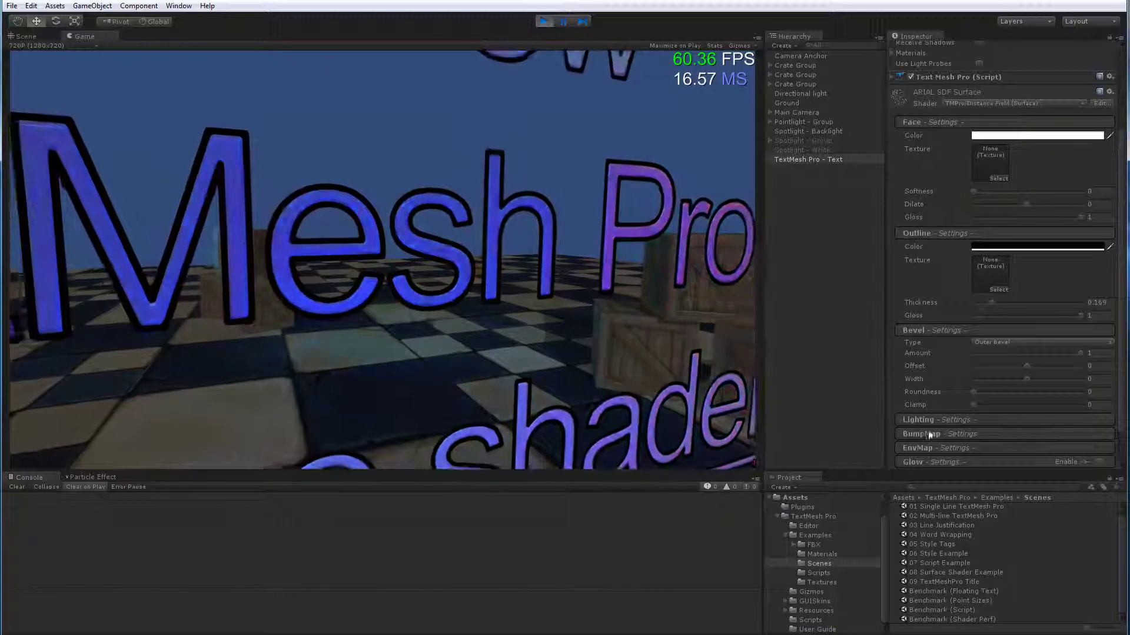
left_click(914, 421)
scroll(921, 419, "down", 3)
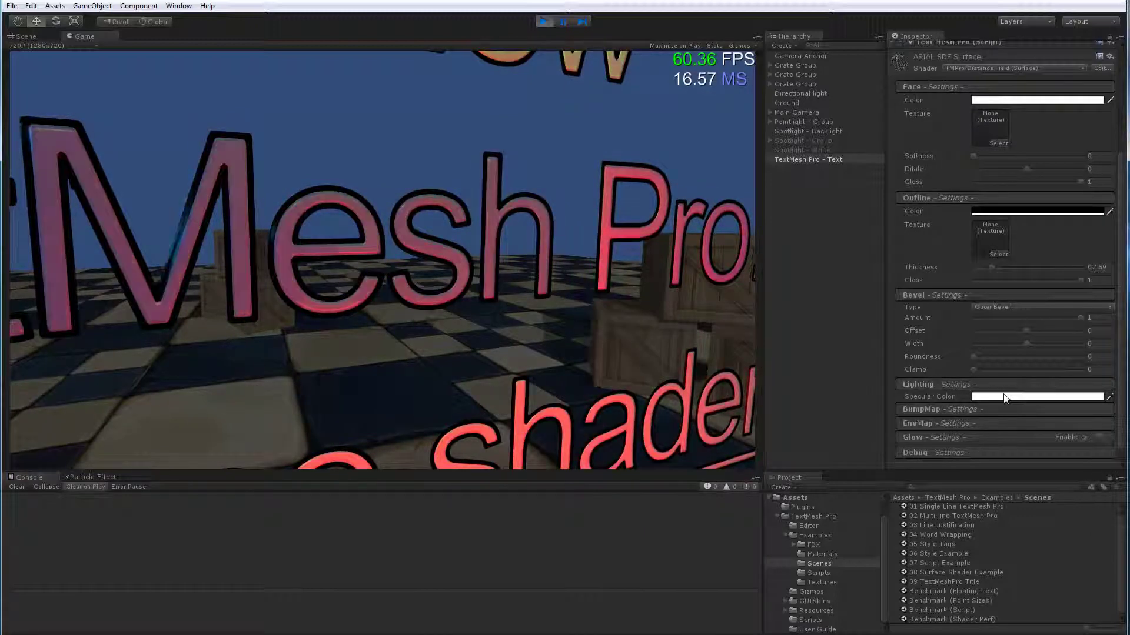
left_click(931, 383)
left_click(926, 400)
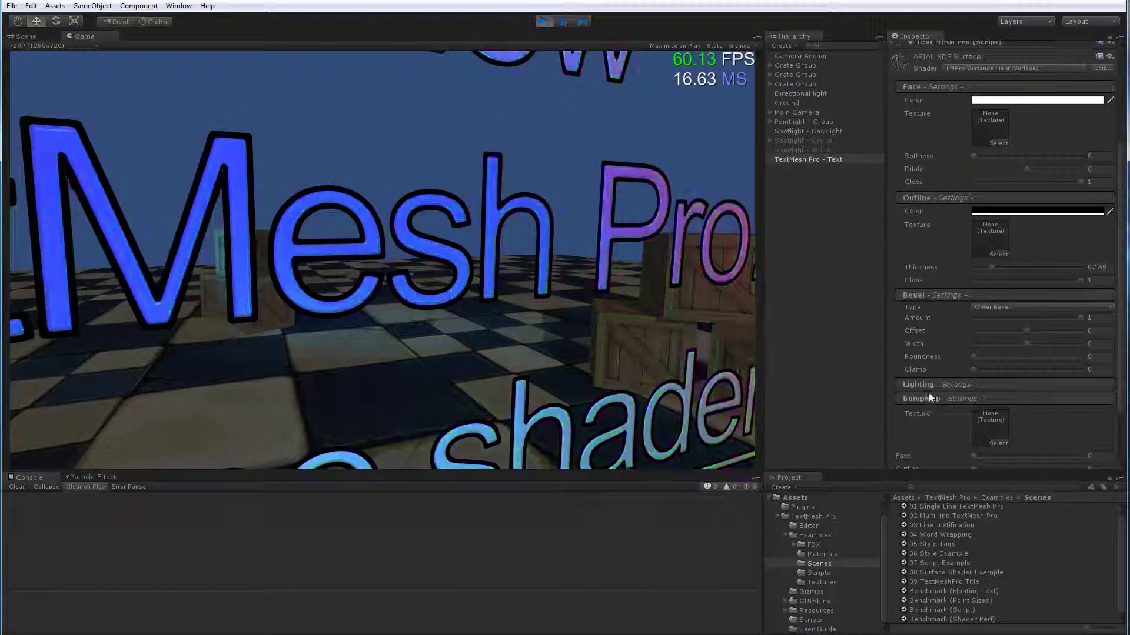
Step: Assign the Engraved Wall Normal bump texture with Face at 0.346 and orbit to view the lettering
scroll(965, 383, "down", 5)
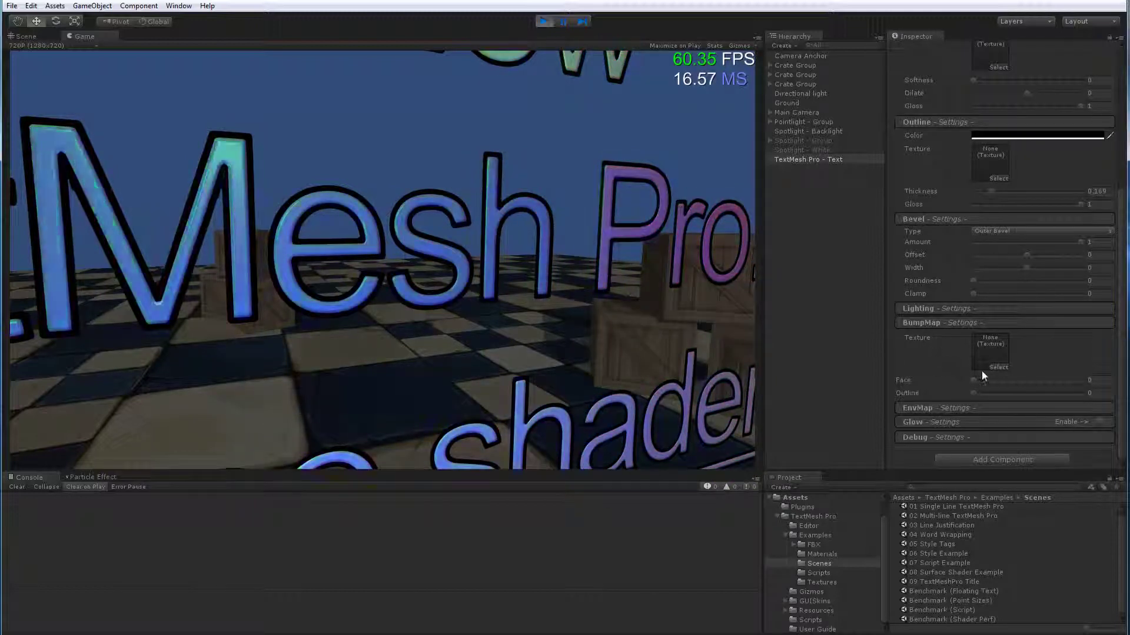
left_click(993, 367)
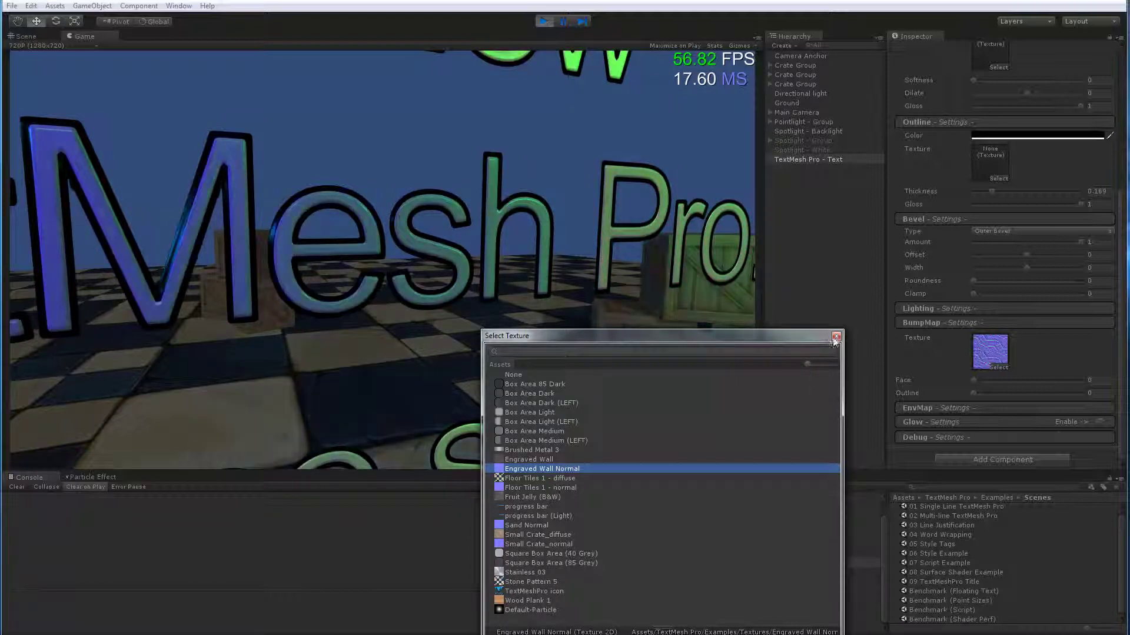
left_click(836, 338)
left_click_drag(973, 381, 993, 383)
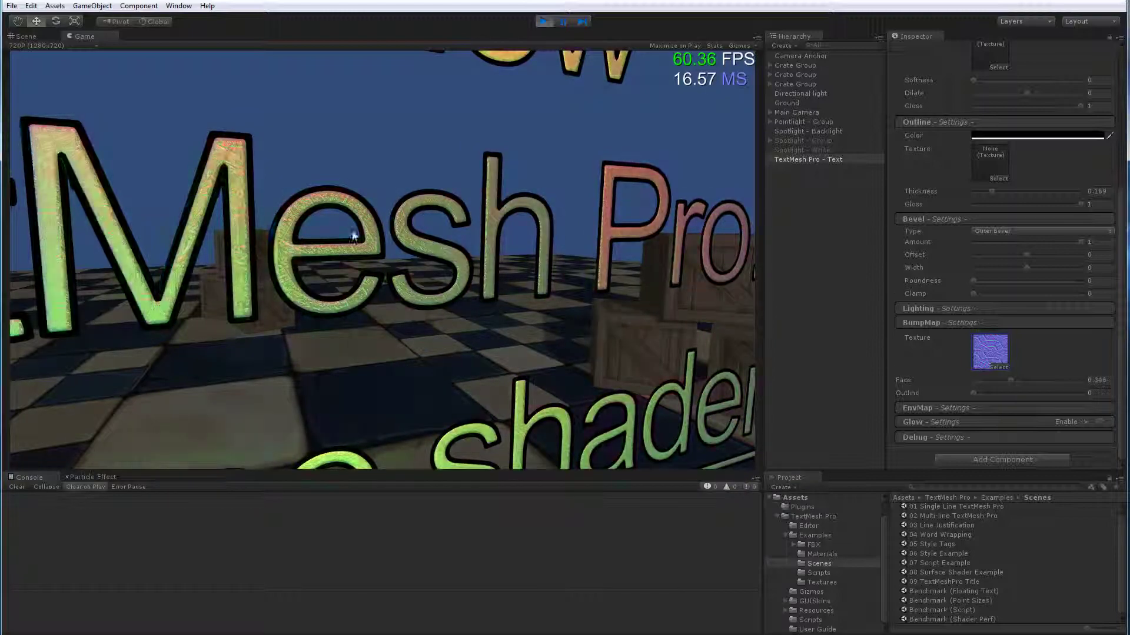
scroll(477, 294, "up", 3)
left_click_drag(478, 290, 324, 276)
scroll(323, 274, "up", 2)
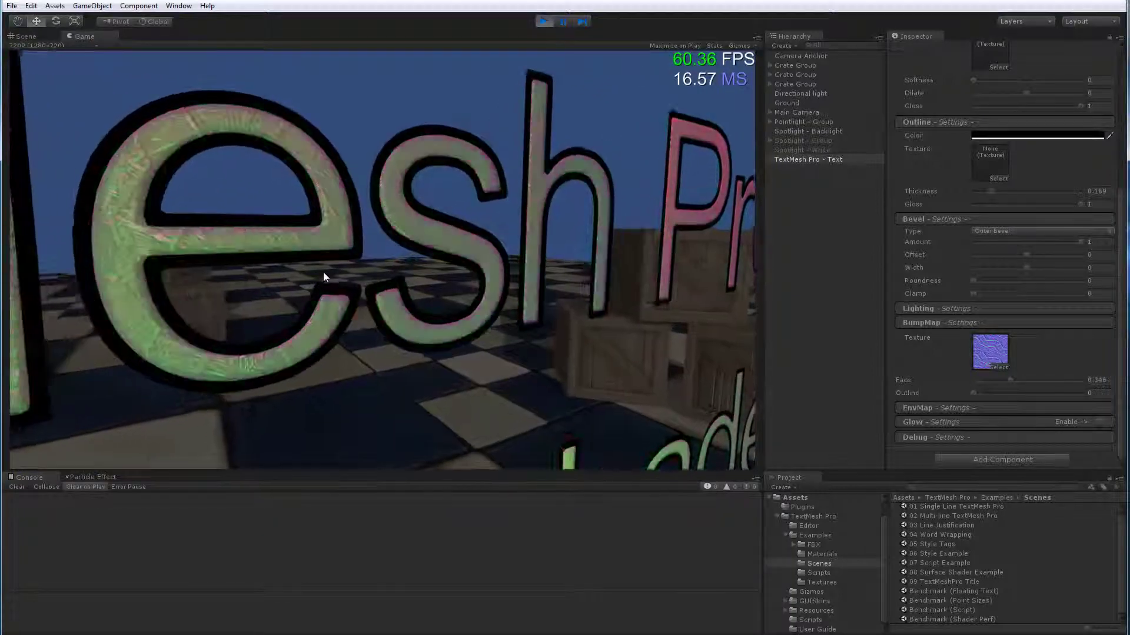
scroll(323, 271, "down", 5)
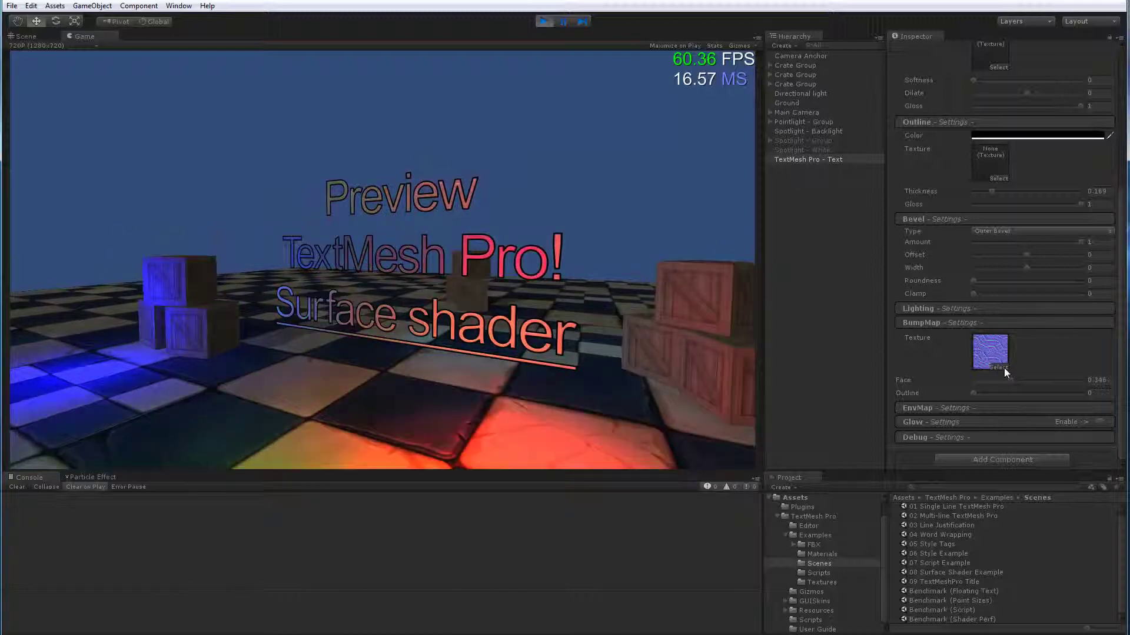
Step: Set BumpMap Face to 0, enable Spotlight - Group and disable Pointlight - Group
left_click_drag(1011, 381, 945, 383)
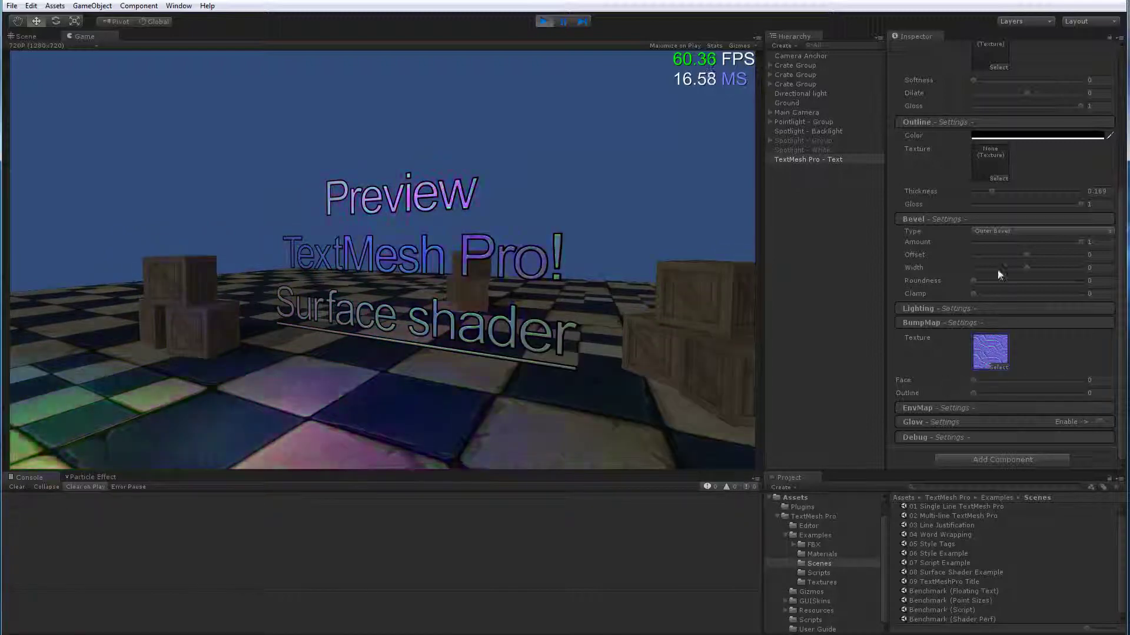
scroll(998, 275, "up", 10)
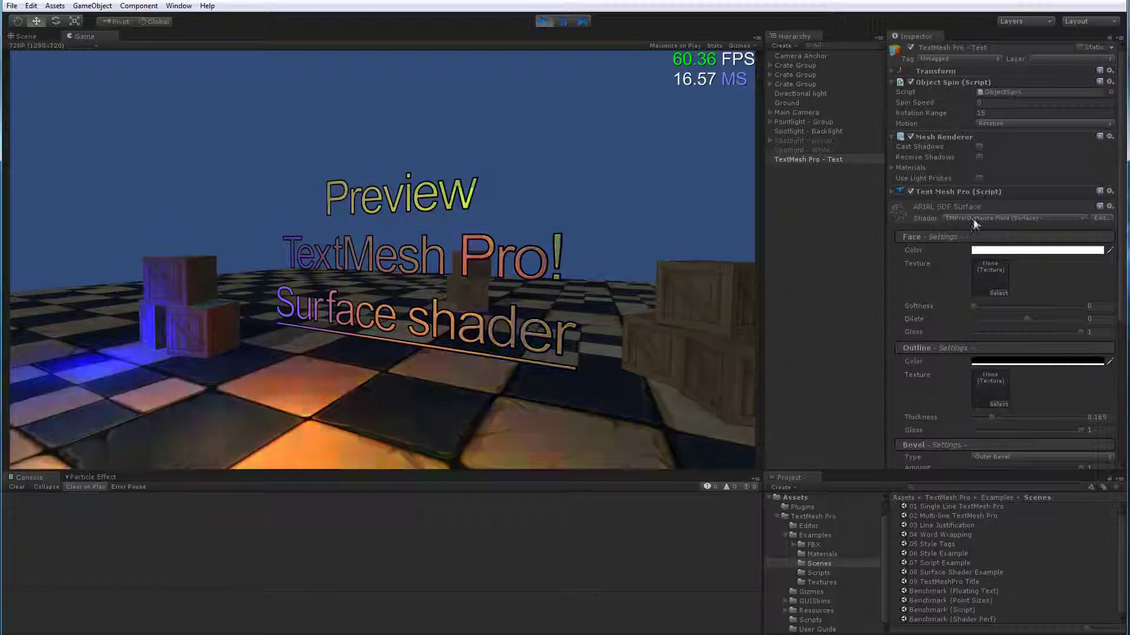
left_click(803, 140)
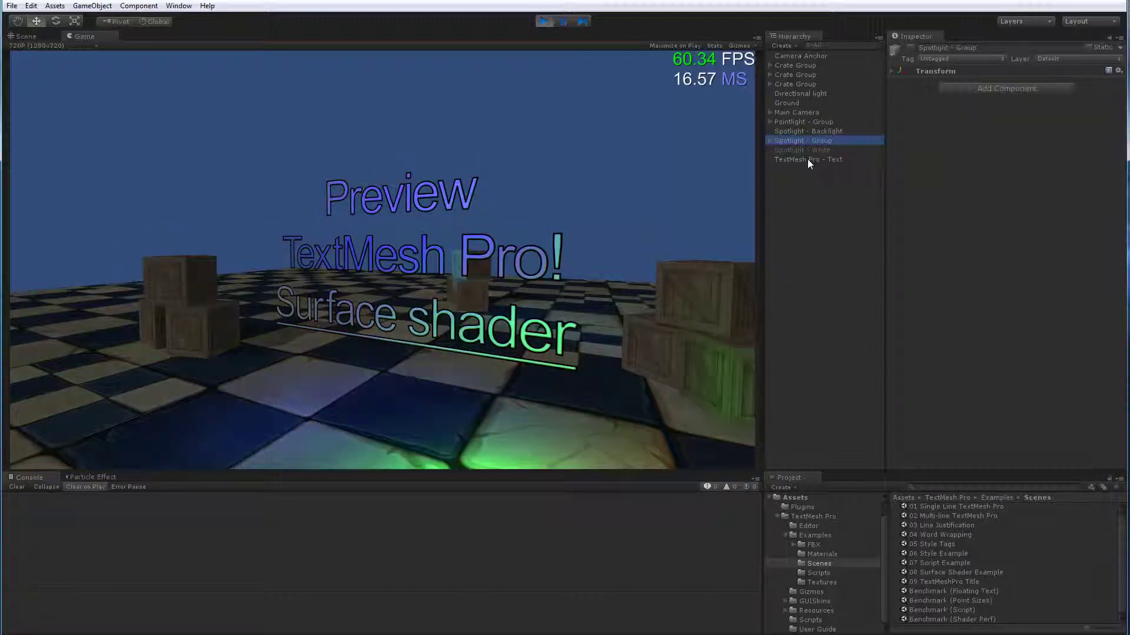
left_click(911, 47)
left_click(799, 121)
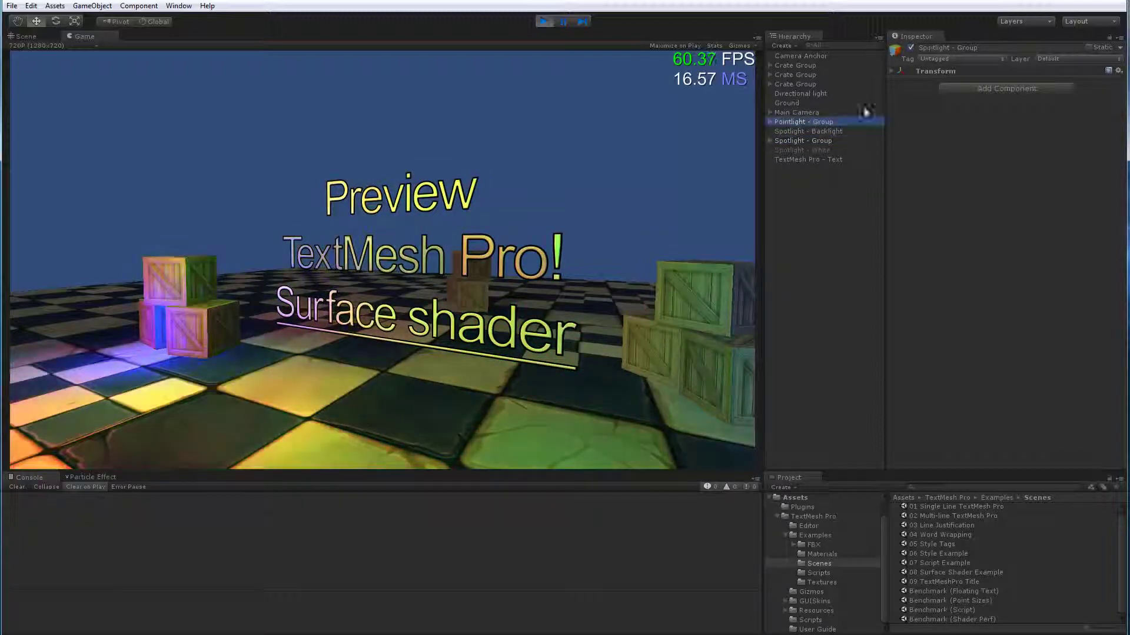
left_click(911, 47)
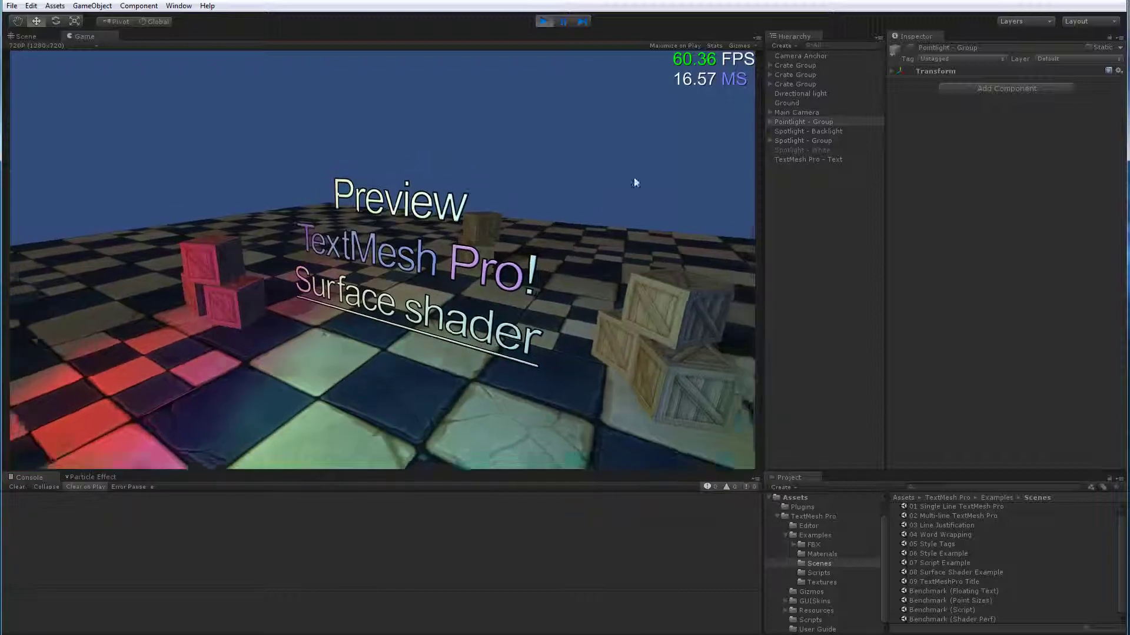
Step: Set the text's Bevel Amount to 0 and clear the selection
left_click(807, 159)
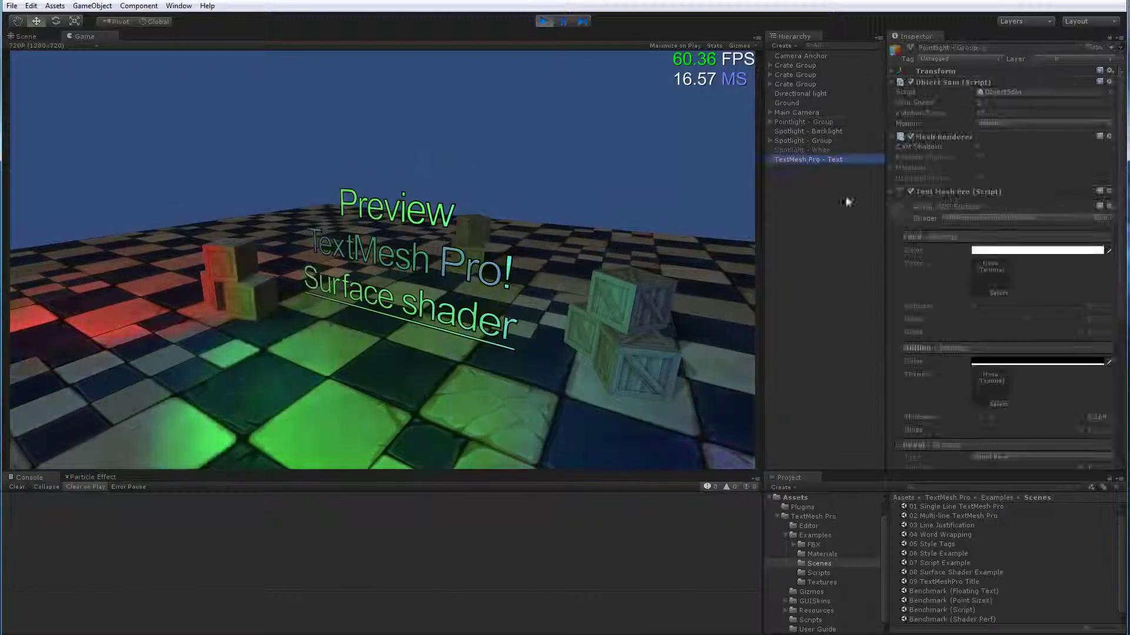
scroll(974, 377, "down", 3)
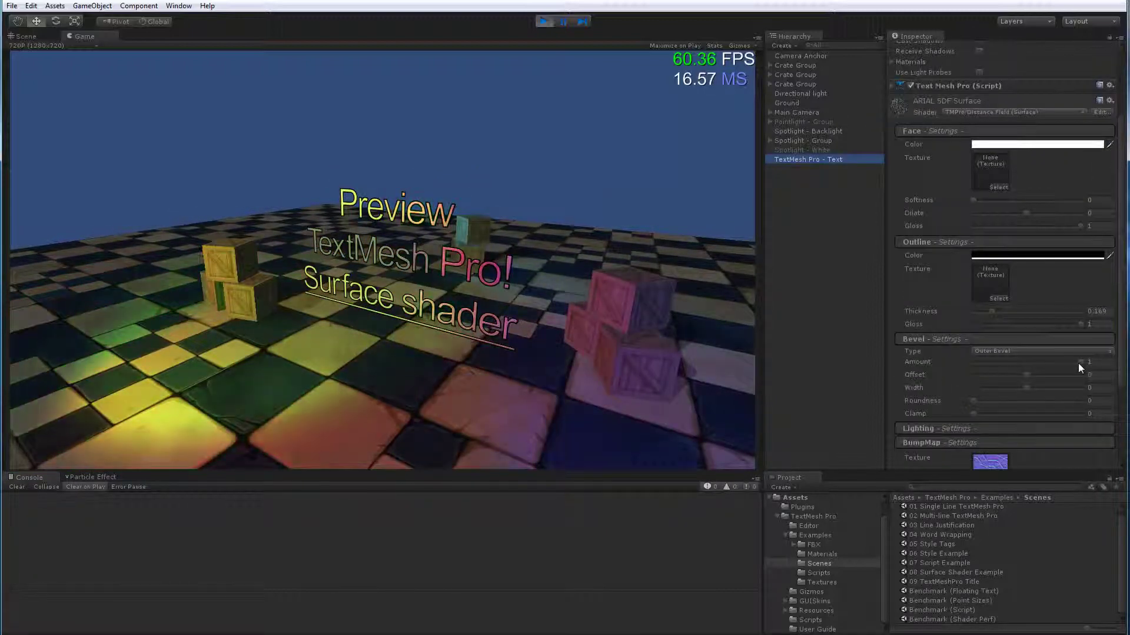
left_click_drag(1079, 363, 946, 373)
left_click(797, 326)
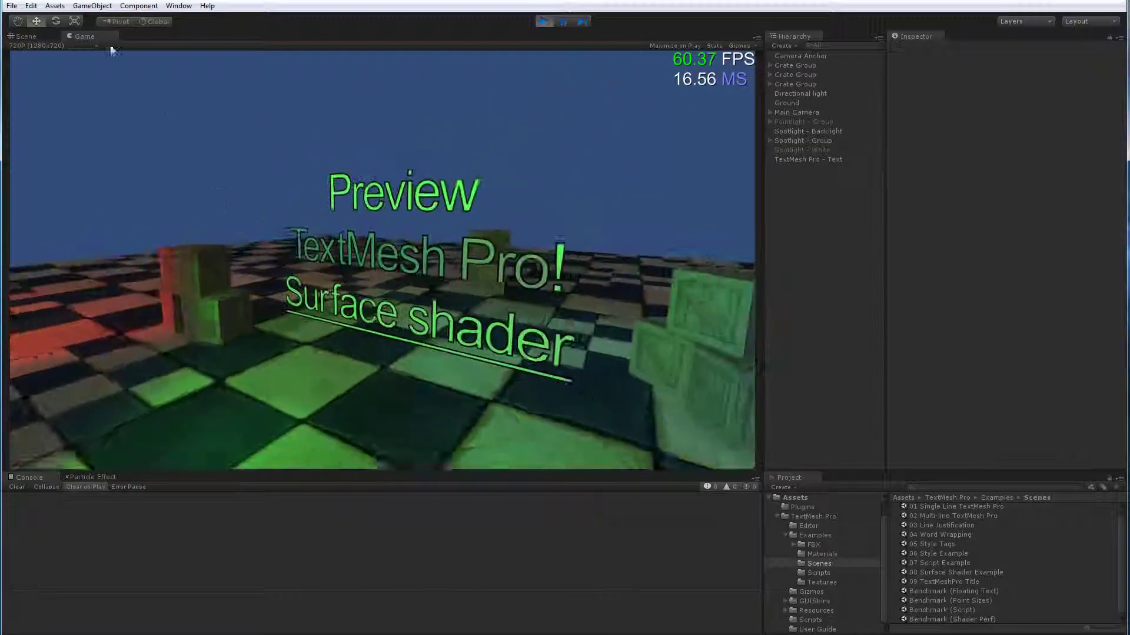
Step: Select Spotlight - Group in the Scene view and pan to frame the spotlights
left_click(28, 37)
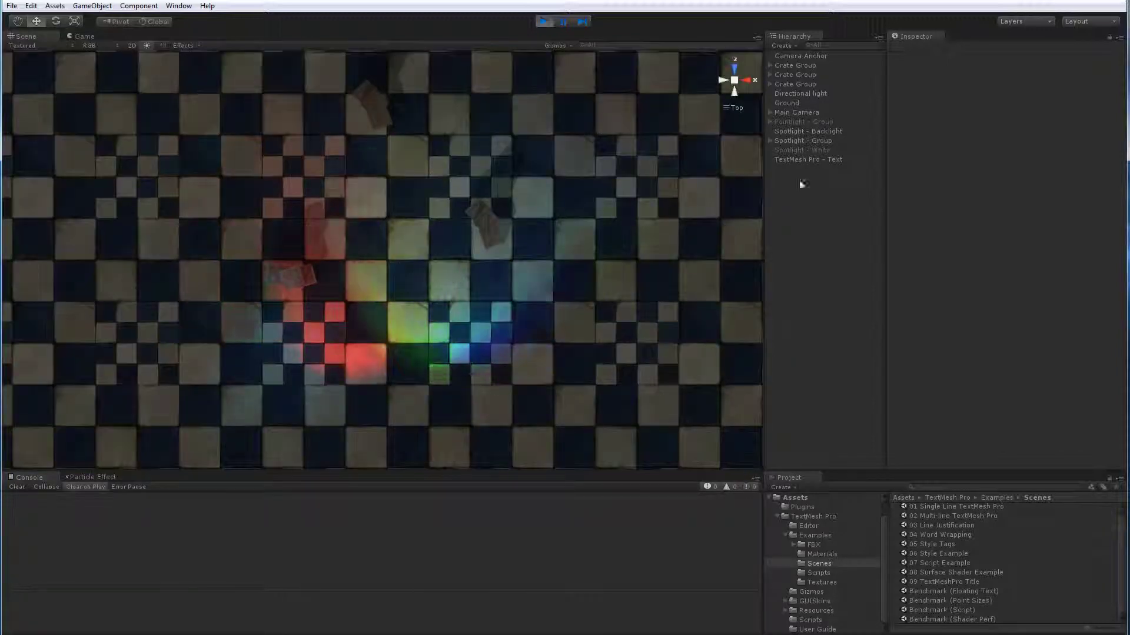
left_click(793, 141)
scroll(416, 303, "down", 3)
middle_click_drag(370, 275, 368, 284)
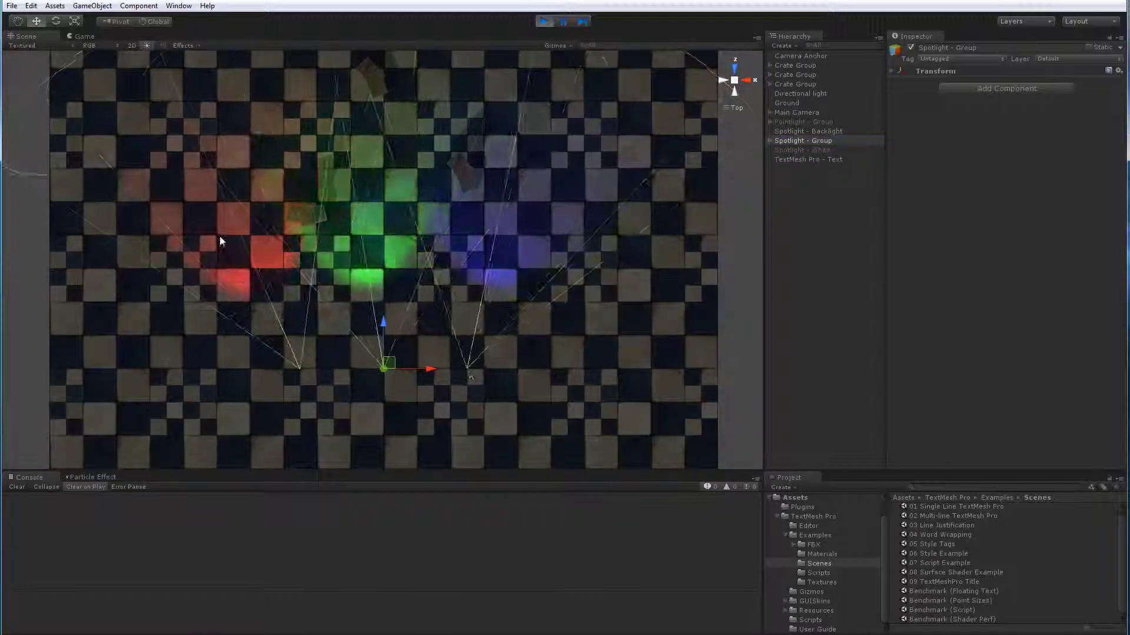
Step: In the Game view, turn off the Directional light, then select and orbit around TextMesh Pro - Text
left_click(81, 37)
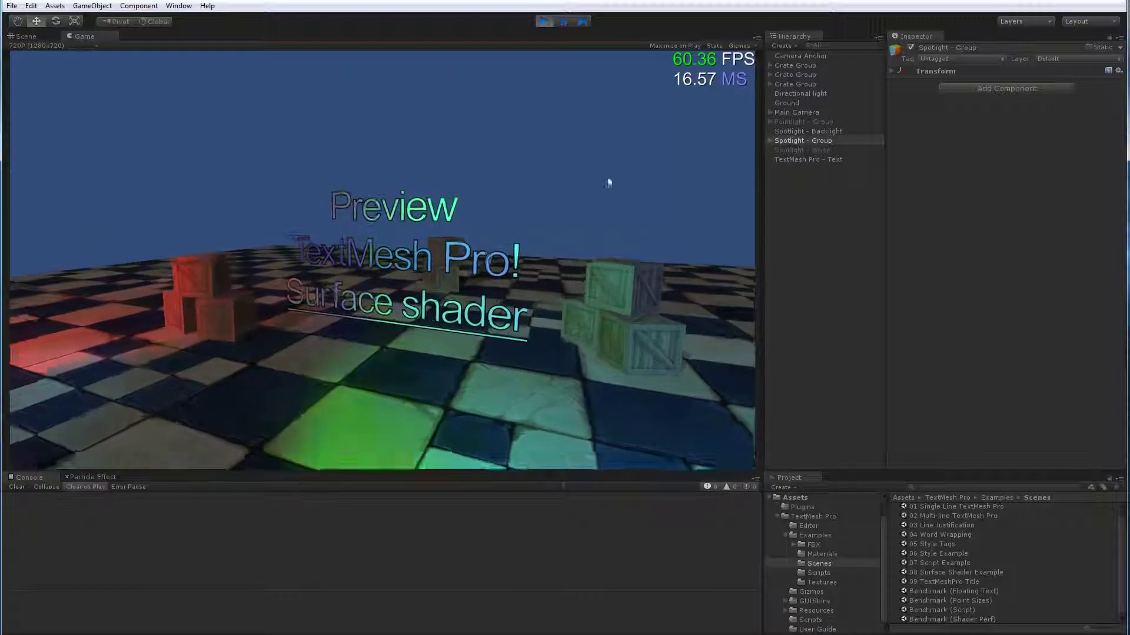
left_click(800, 93)
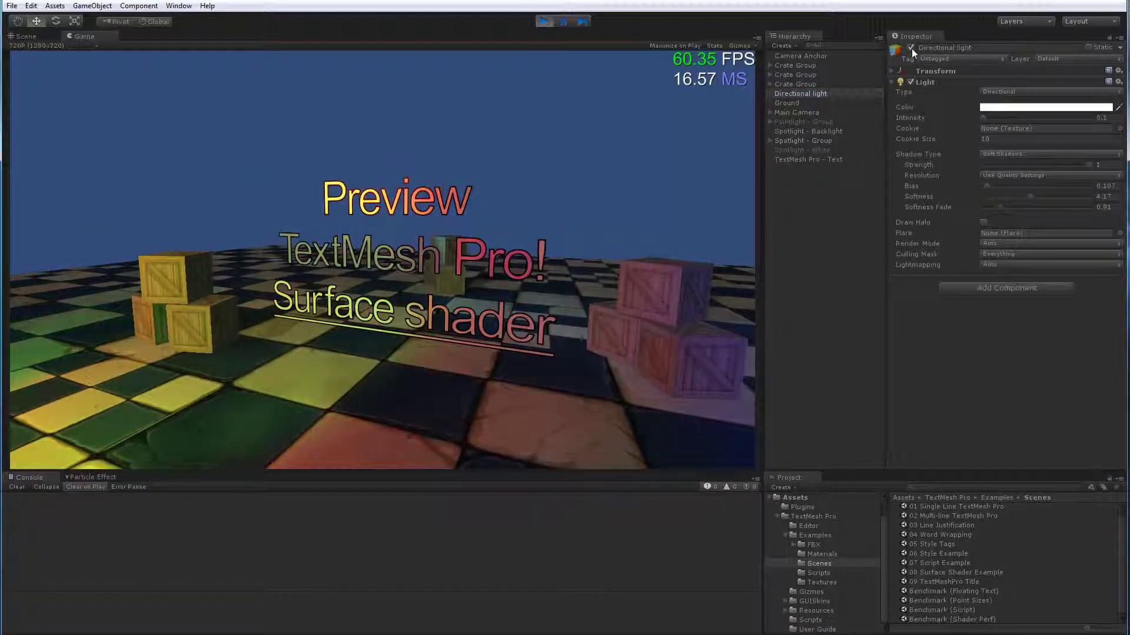
left_click(912, 48)
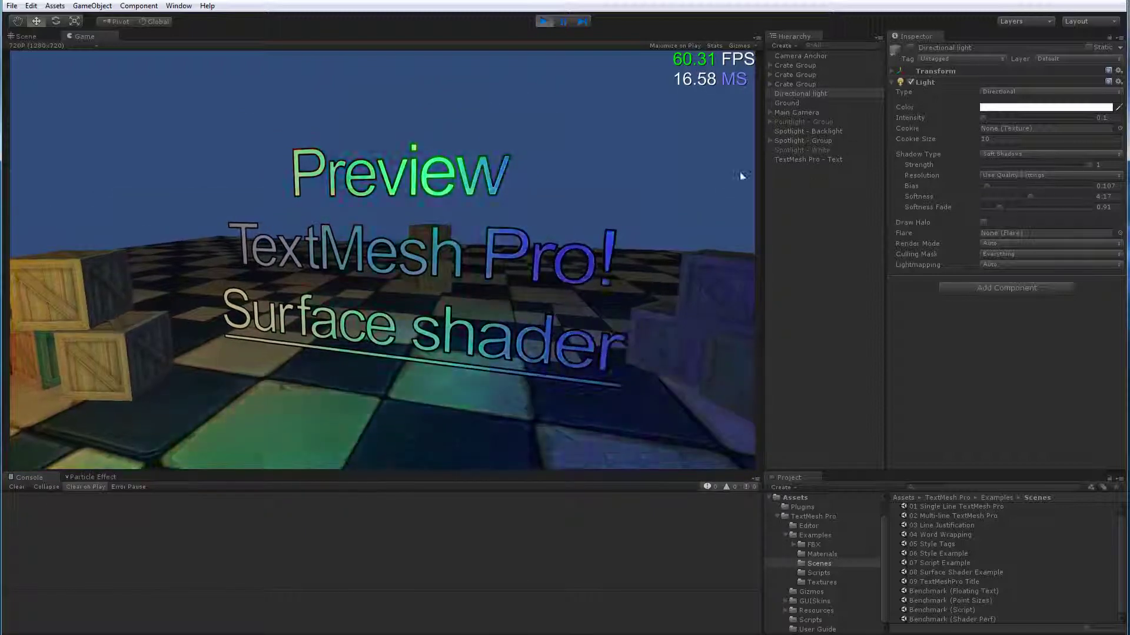
left_click(783, 159)
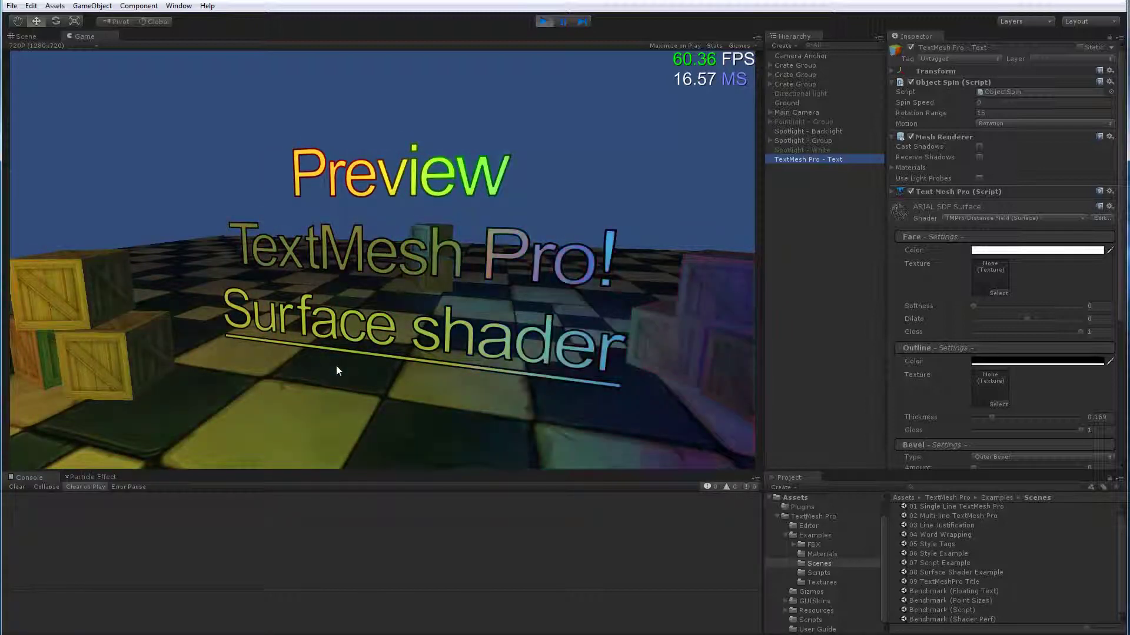
left_click(510, 352)
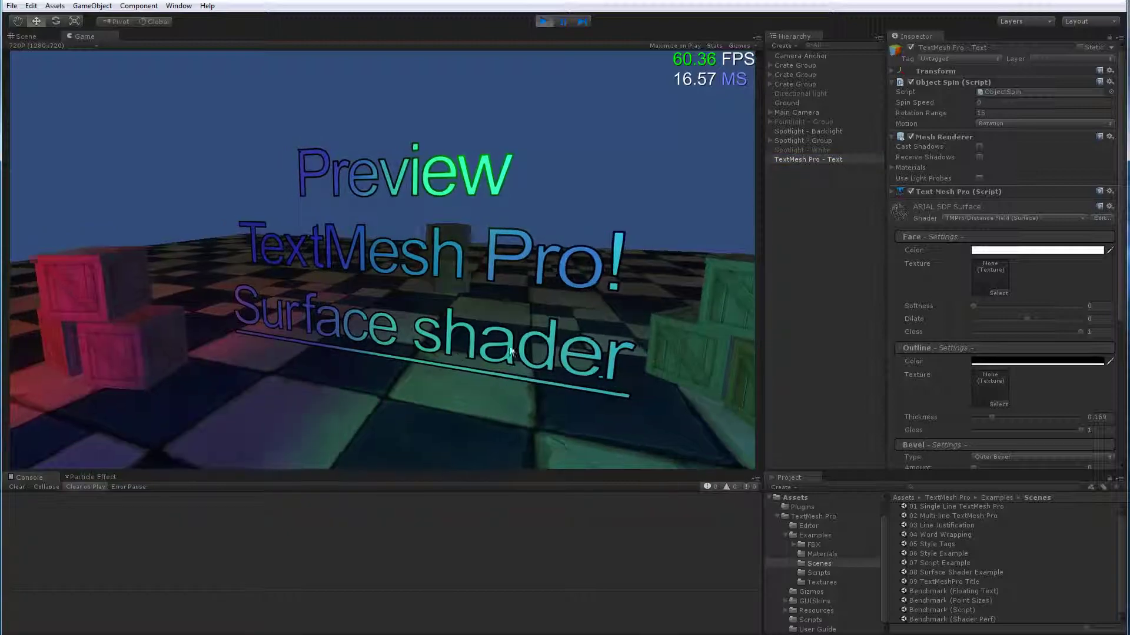
left_click_drag(510, 351, 553, 246)
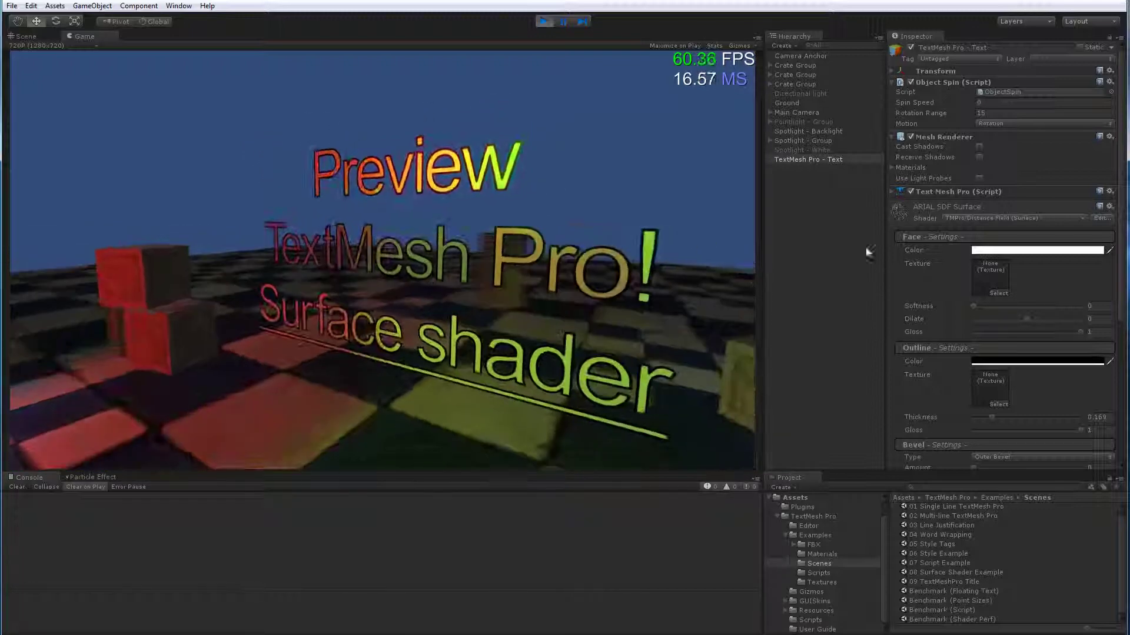
Step: Switch the TextMesh Pro text's material to the TMPro/Mobile/Distance Field (Surface) shader
left_click(980, 218)
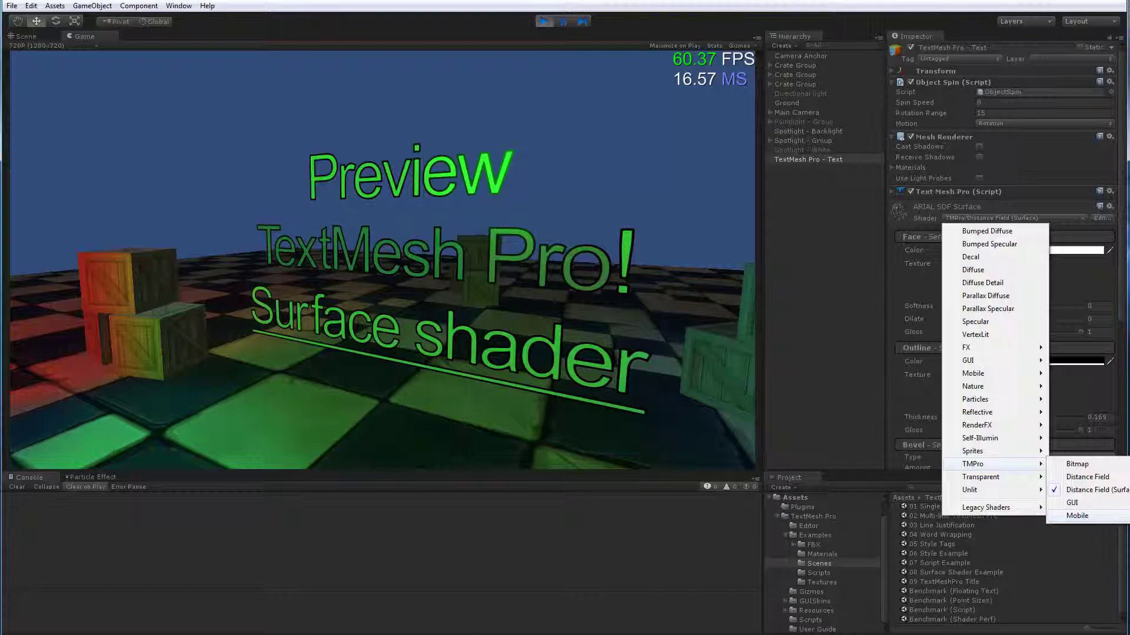
left_click(1076, 515)
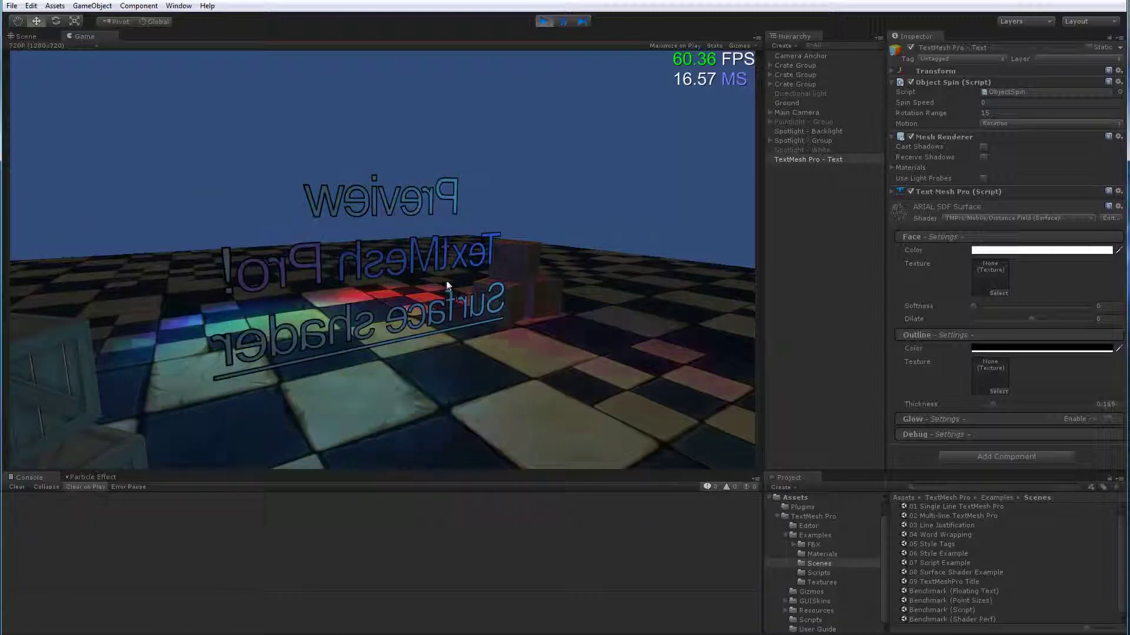
Step: Set the first crate's Crate material in Crate Group to the Mobile/Bumped Diffuse shader
left_click(792, 66)
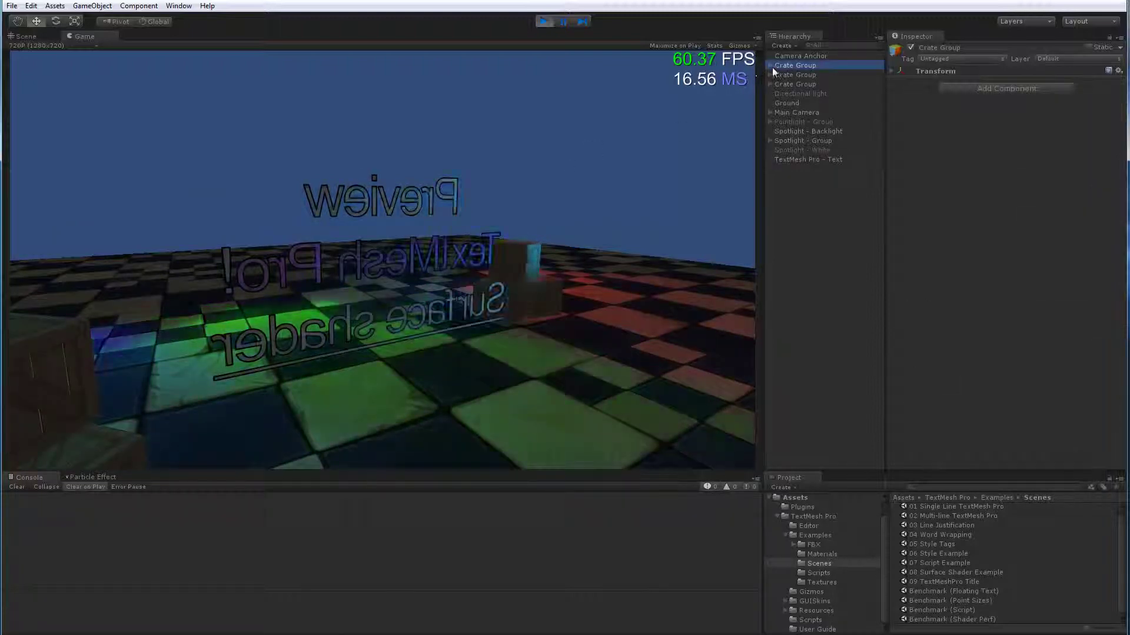
left_click(770, 65)
left_click(793, 75)
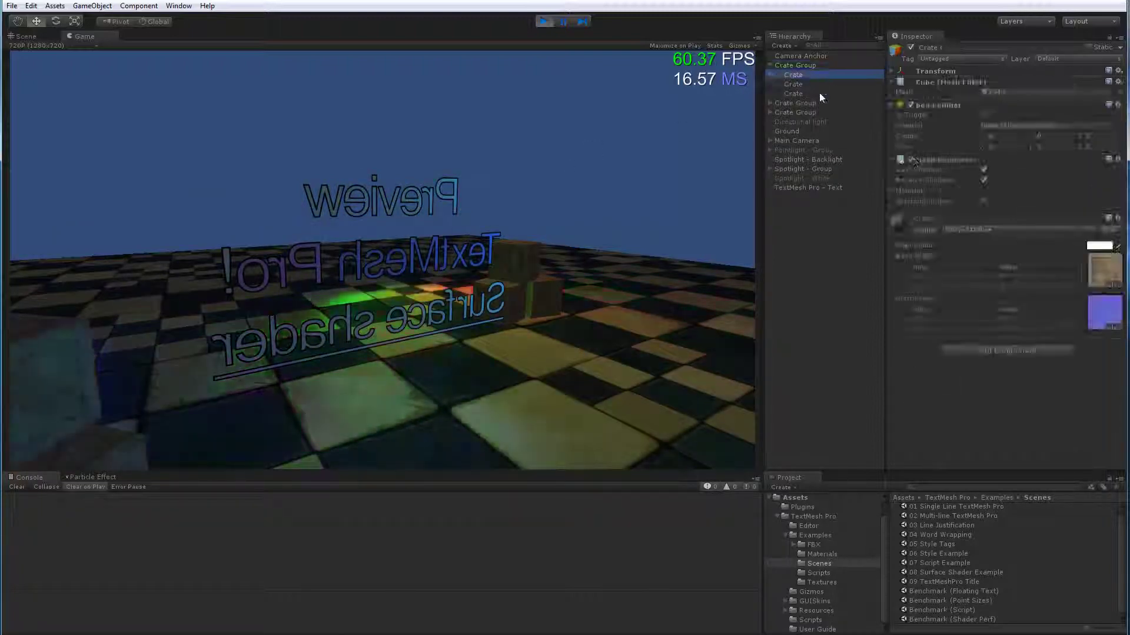
left_click(990, 230)
mouse_move(966, 391)
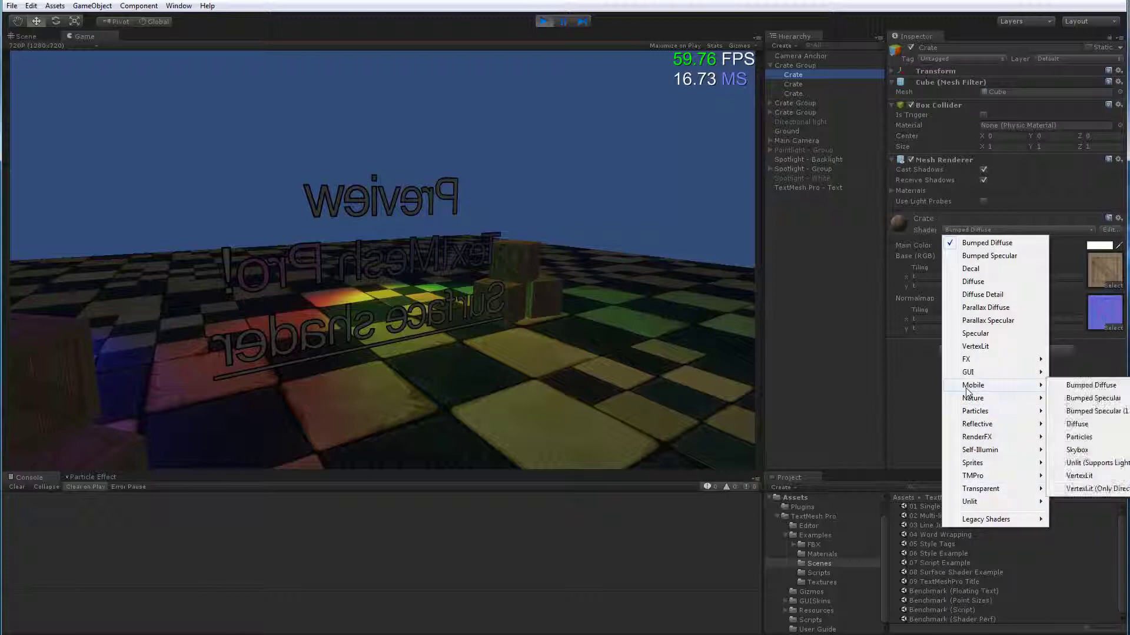
left_click(1091, 385)
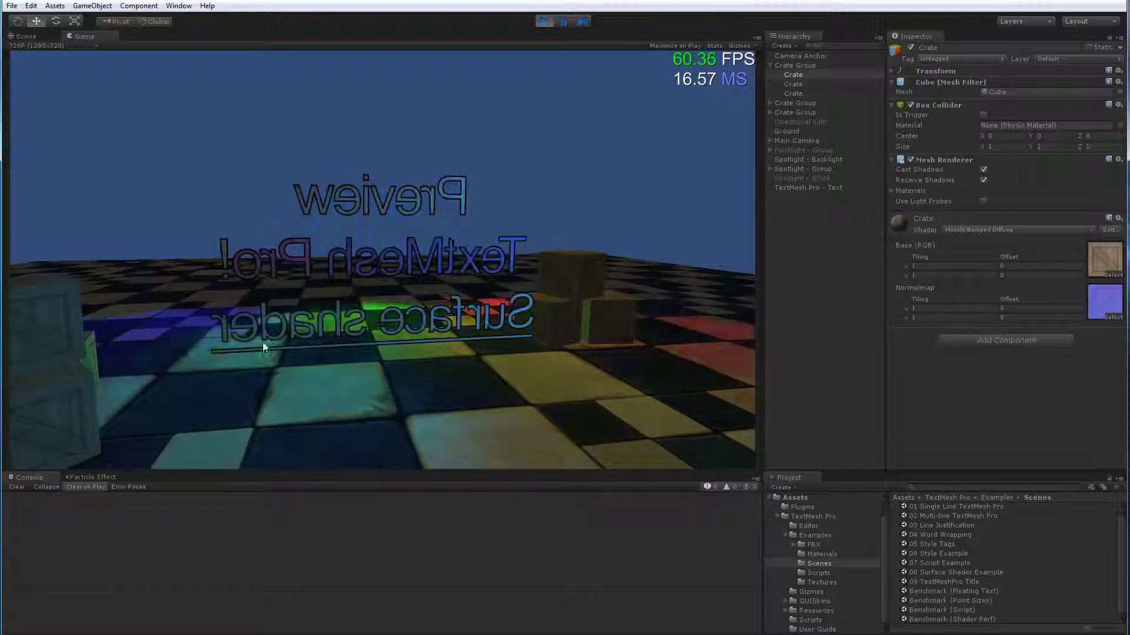
left_click_drag(263, 341, 387, 332)
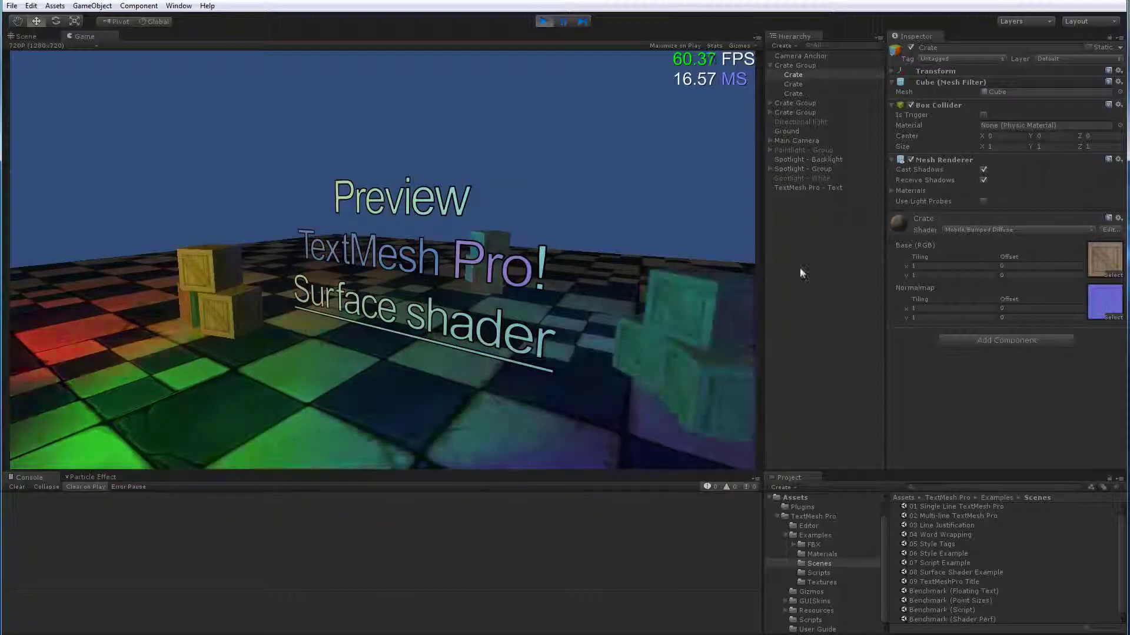
Step: Deactivate Spotlight - Group and activate Pointlight - Group
left_click(799, 169)
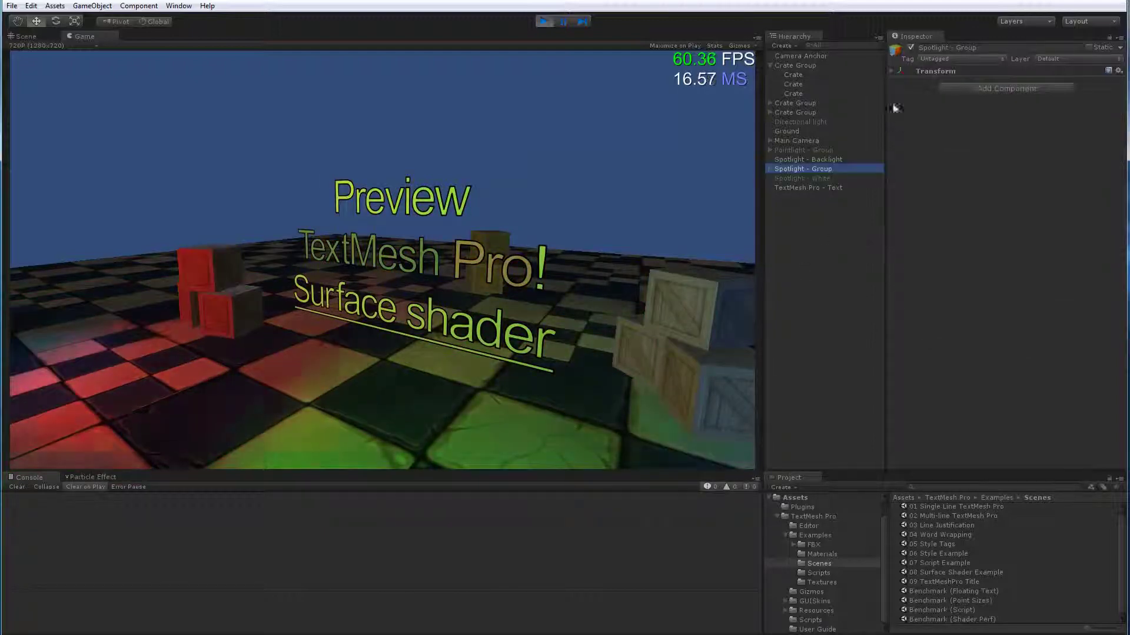
left_click(912, 48)
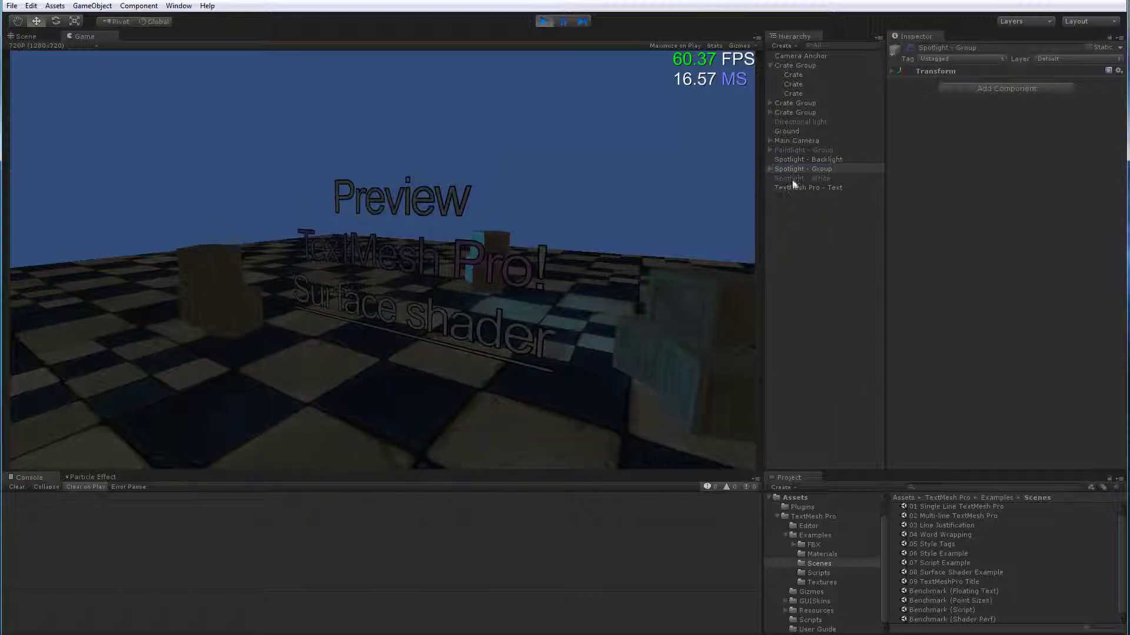
left_click(803, 159)
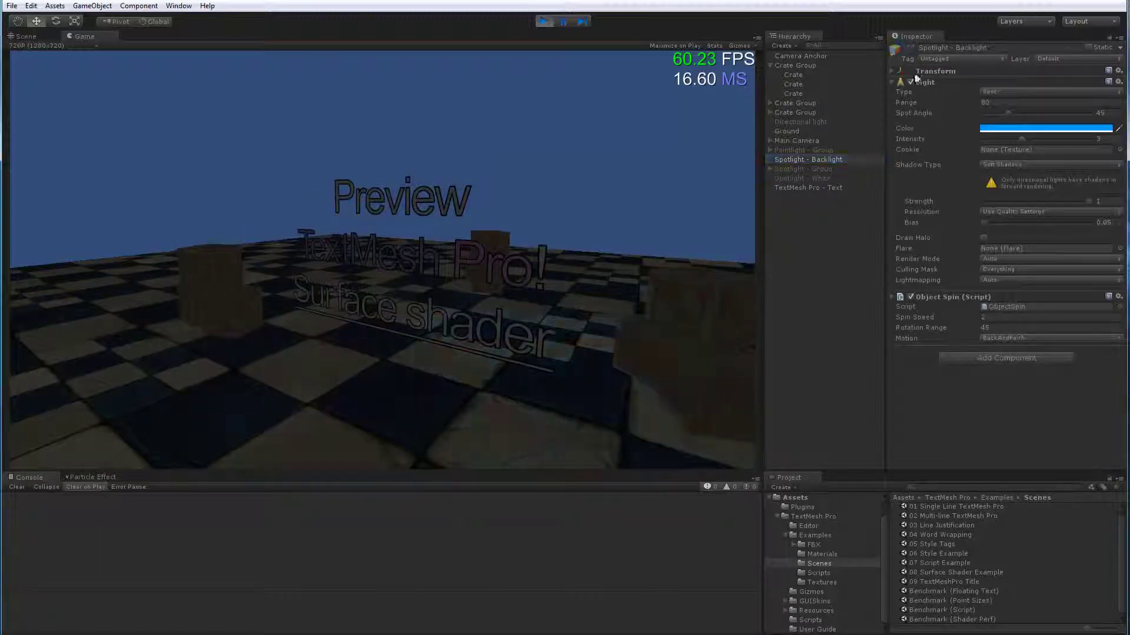
left_click(801, 151)
left_click(912, 47)
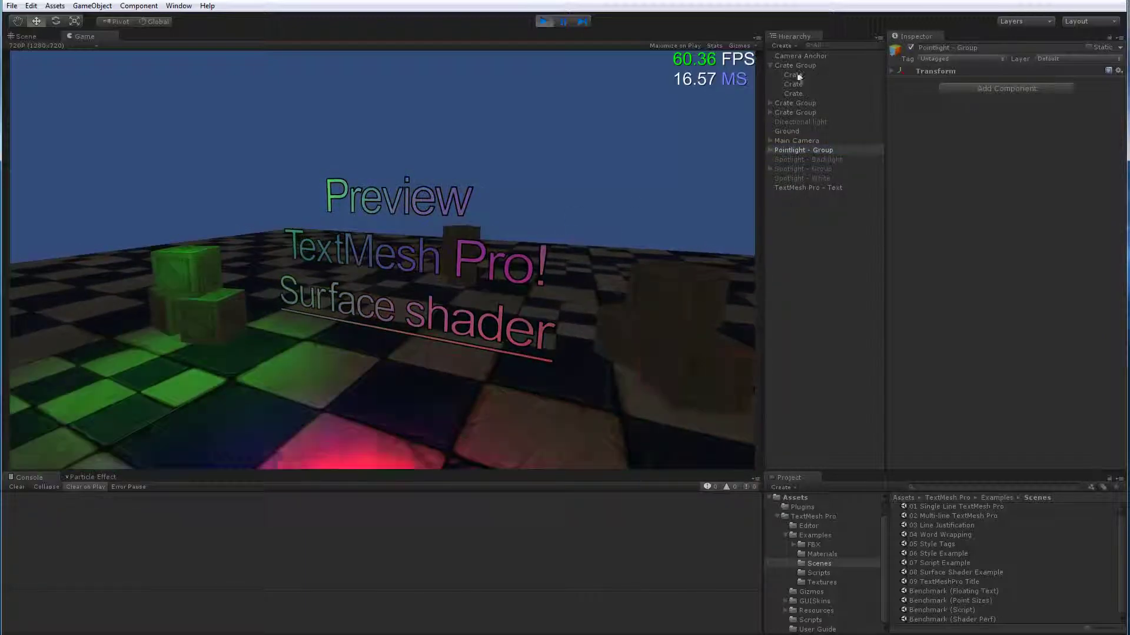
Step: Set the first crate's material shader back to Bumped Diffuse
left_click(794, 75)
left_click(1037, 230)
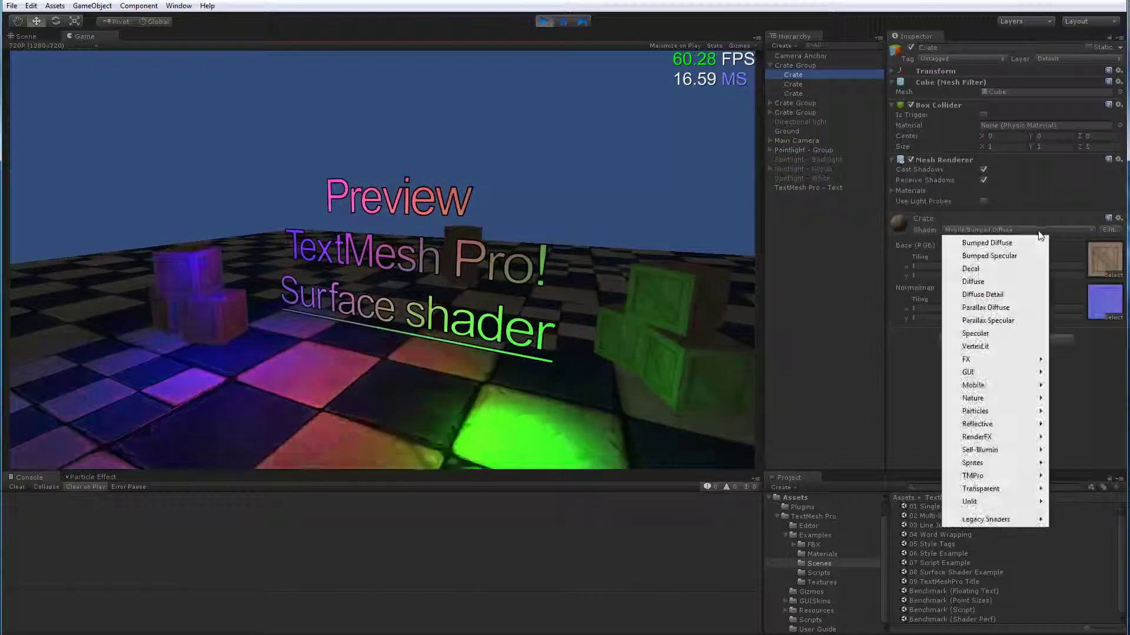
left_click(980, 246)
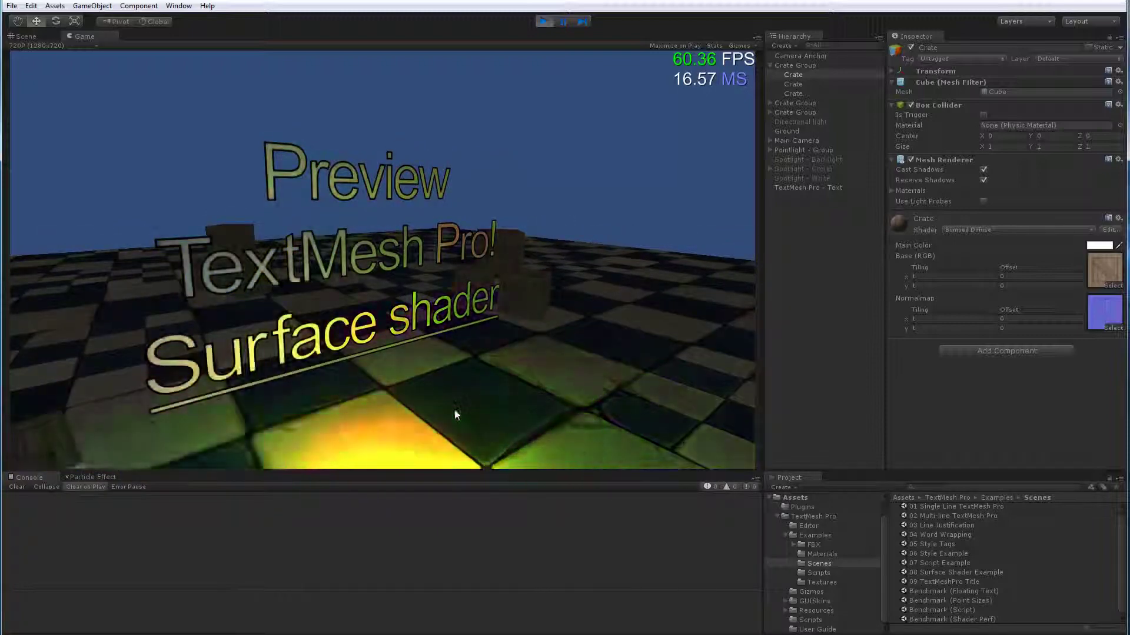
Step: Enable Cast Shadows on the TextMesh Pro - Text Mesh Renderer
left_click(790, 189)
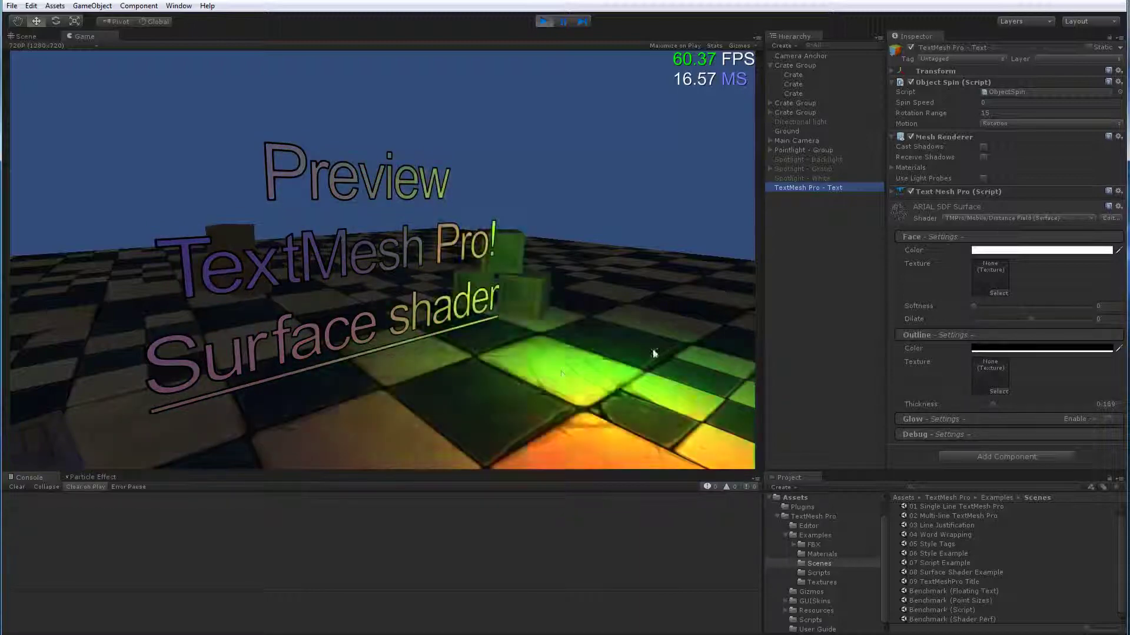
left_click(118, 355)
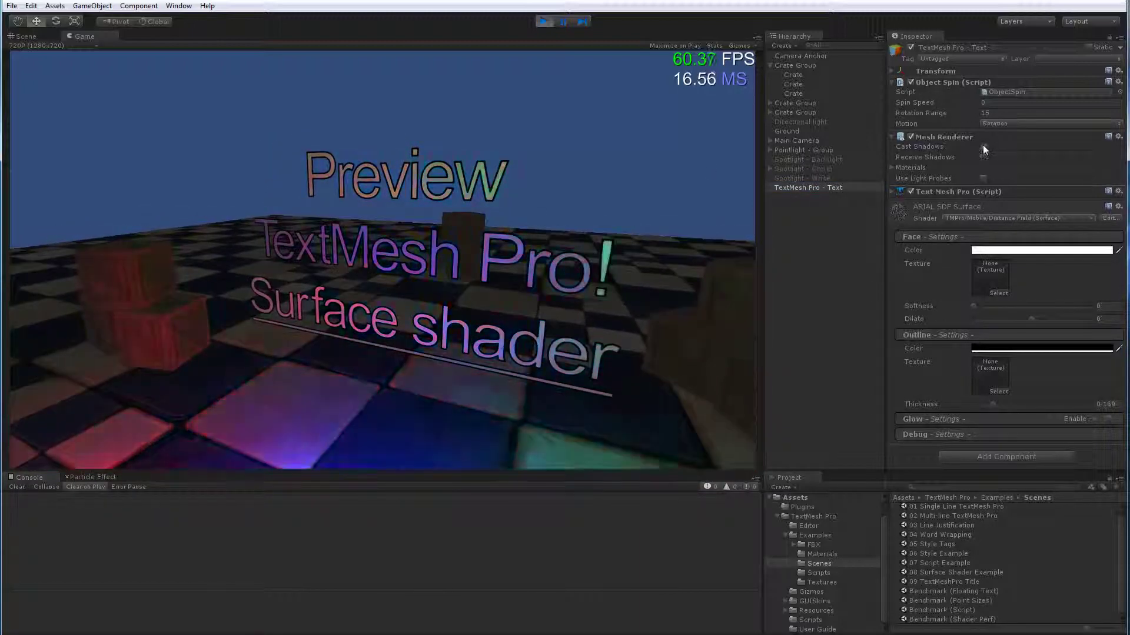
left_click(983, 147)
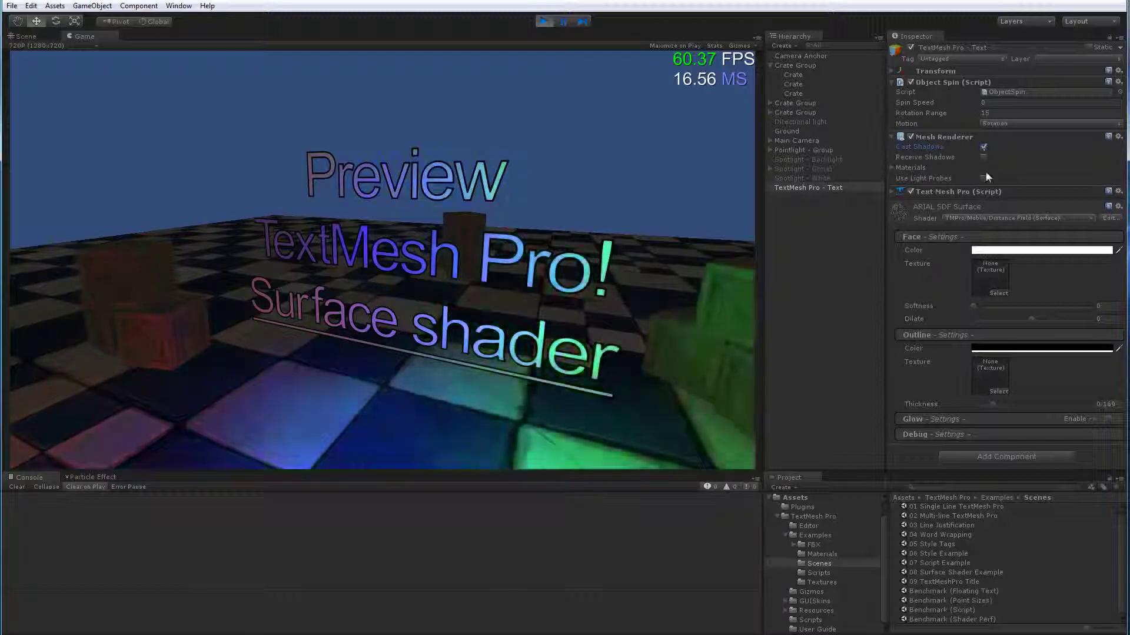
Step: Reactivate the Directional light, then reselect the TextMesh Pro text
left_click(794, 122)
left_click(911, 47)
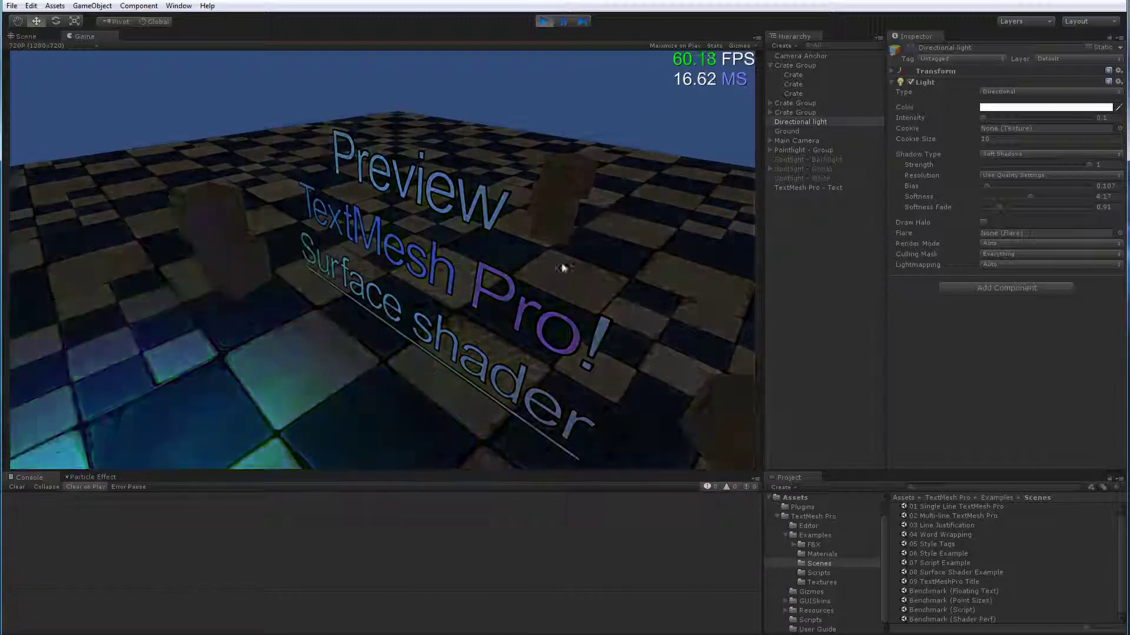
left_click(809, 188)
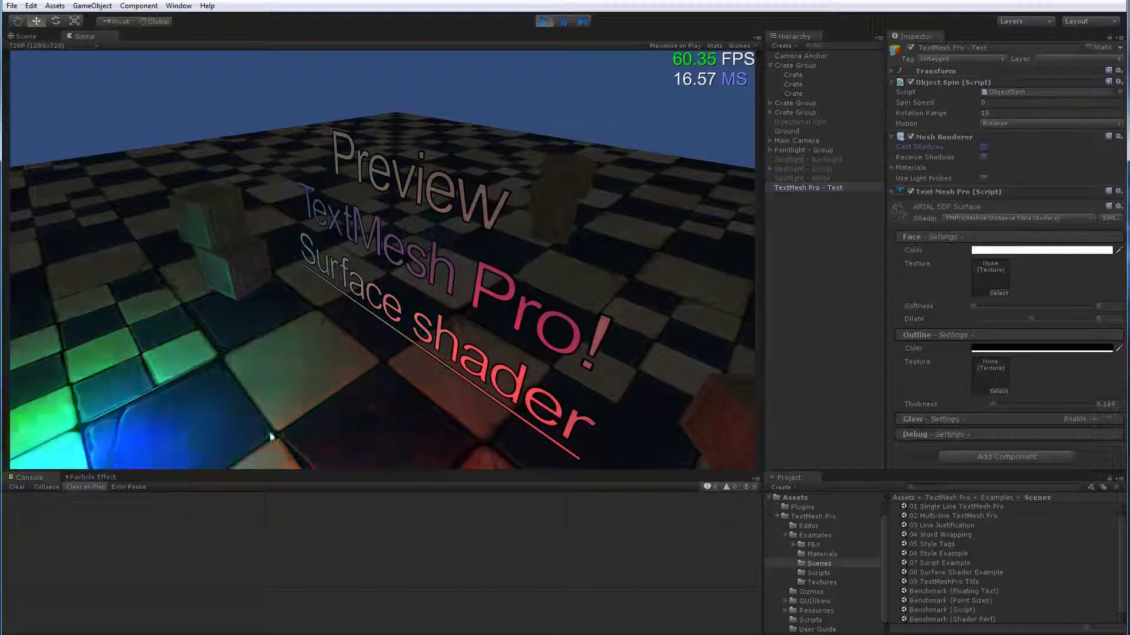
Step: Tick Enable in the text material's Glow - Settings, viewing the text from low and in front
left_click_drag(270, 437, 439, 443)
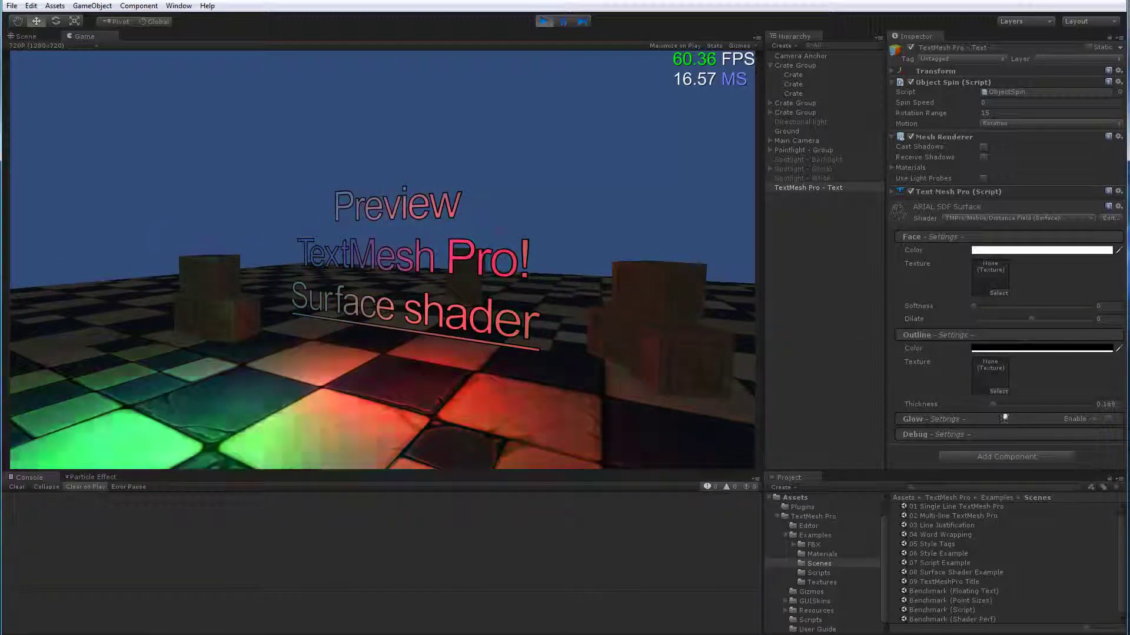
left_click(1107, 419)
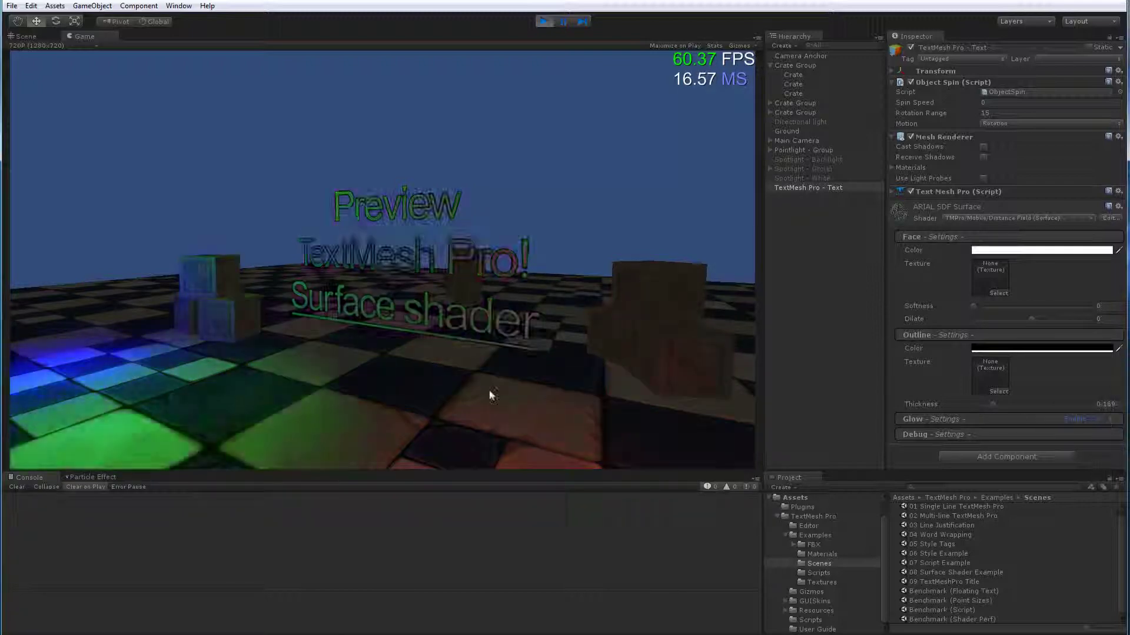